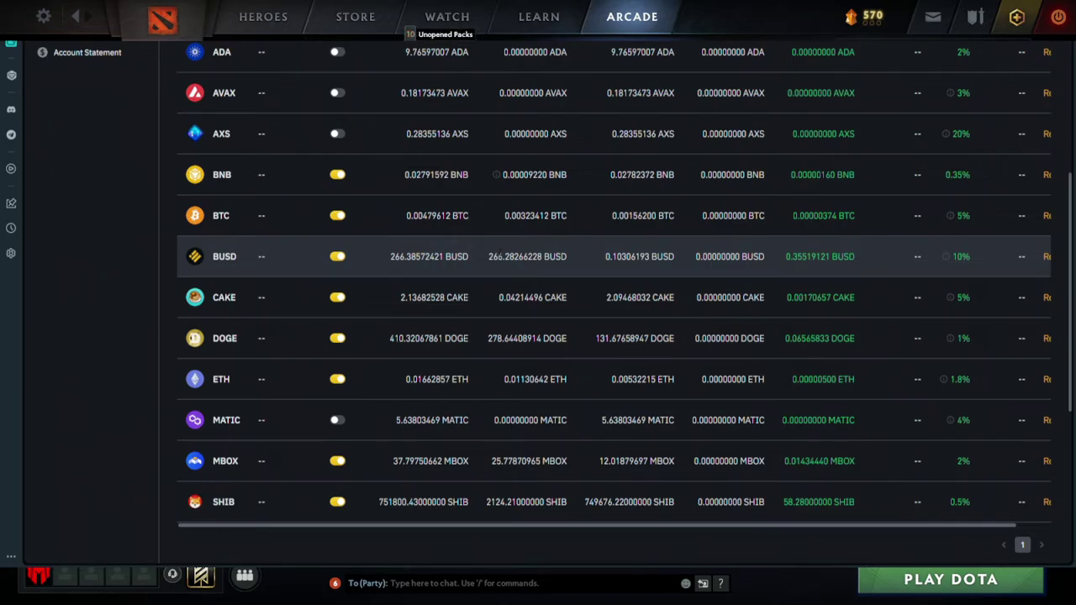
List the auto-invest portfolio plans and open the BTC-BNB-CAKE plan (90 BUSD weekly, Wednesdays 10:00) for editing
{"action": "scroll", "coordinate": [302, 168], "scroll_direction": "up", "scroll_amount": 3}
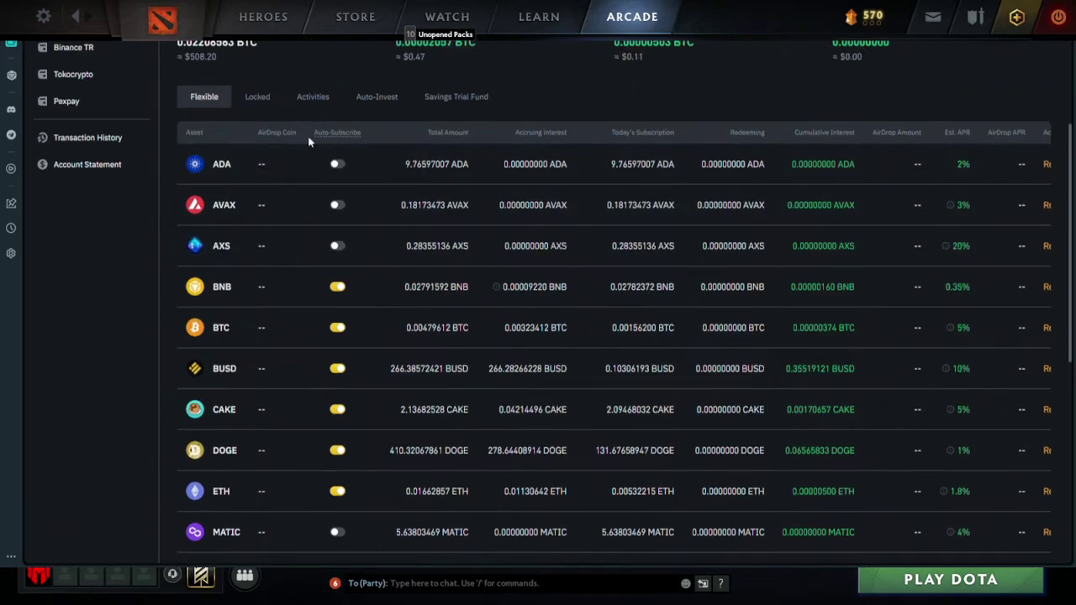
{"action": "scroll", "coordinate": [286, 144], "scroll_direction": "down", "scroll_amount": 2}
{"action": "scroll", "coordinate": [298, 137], "scroll_direction": "up", "scroll_amount": 4}
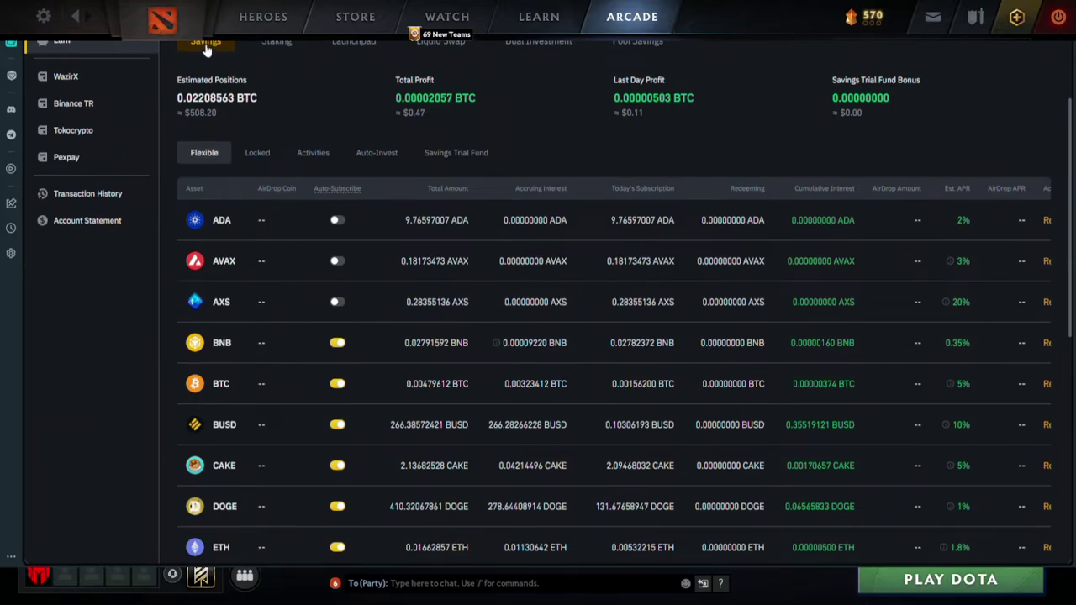
{"action": "left_click", "coordinate": [372, 158]}
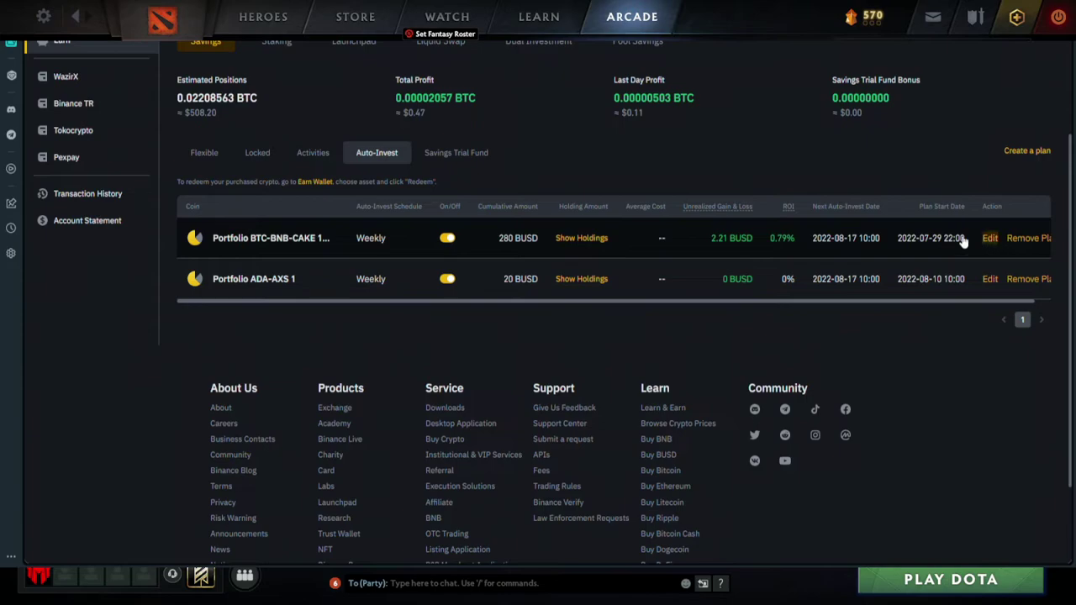
{"action": "left_click", "coordinate": [990, 239]}
Change the BTC-BNB-CAKE plan's weekly subscription to 80 BUSD, accept the agreement and confirm
{"action": "scroll", "coordinate": [542, 317], "scroll_direction": "down", "scroll_amount": 2}
{"action": "scroll", "coordinate": [543, 324], "scroll_direction": "down", "scroll_amount": 1}
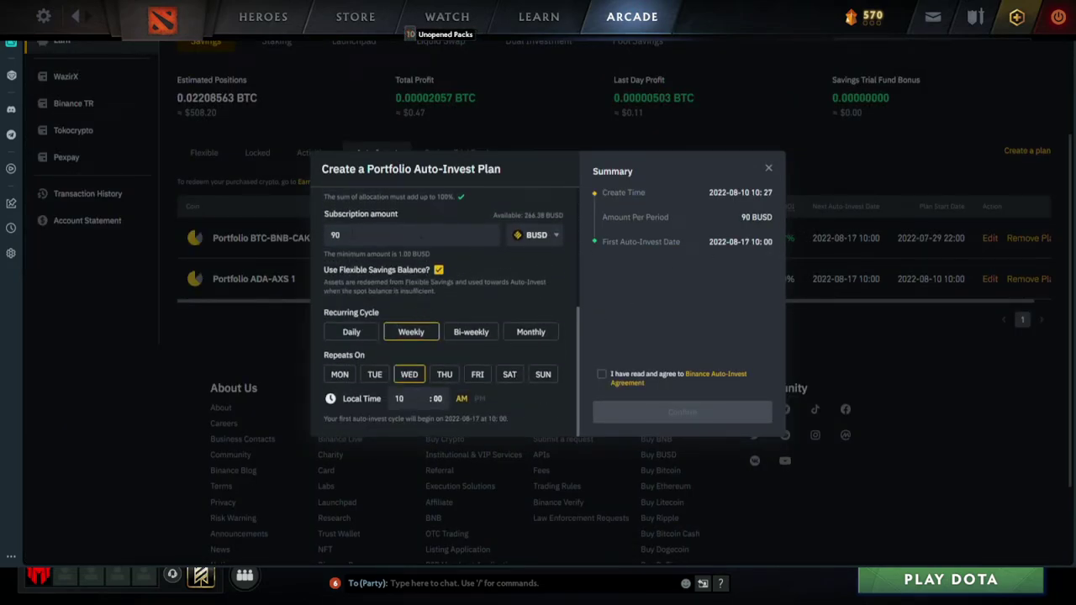
{"action": "left_click", "coordinate": [336, 235]}
{"action": "key", "text": "BackSpace"}
{"action": "key", "text": "BackSpace"}
{"action": "type", "text": "8"}
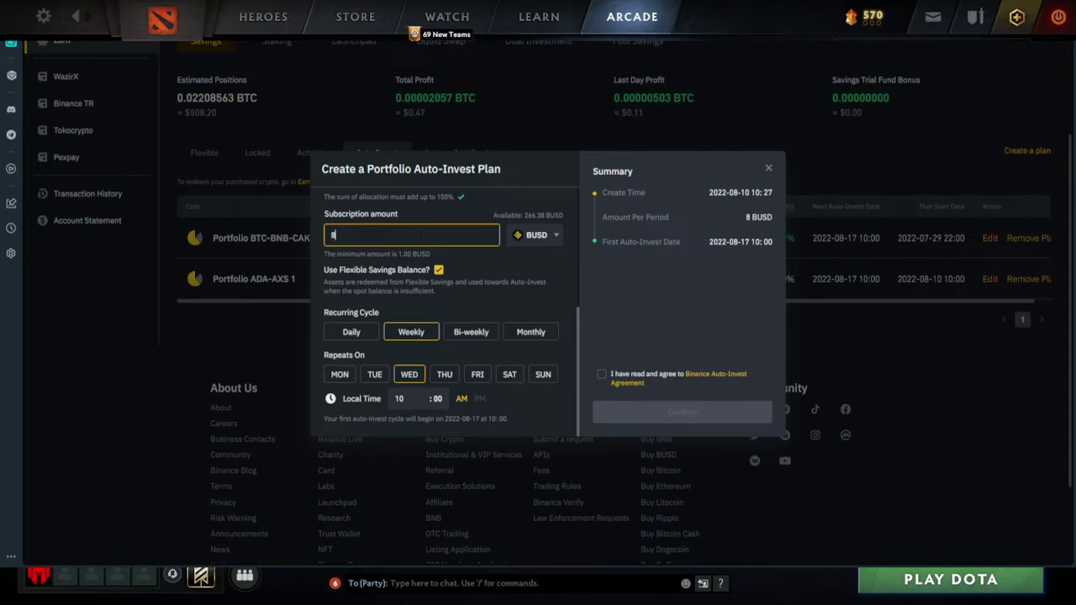
{"action": "type", "text": "0"}
{"action": "left_click", "coordinate": [459, 301]}
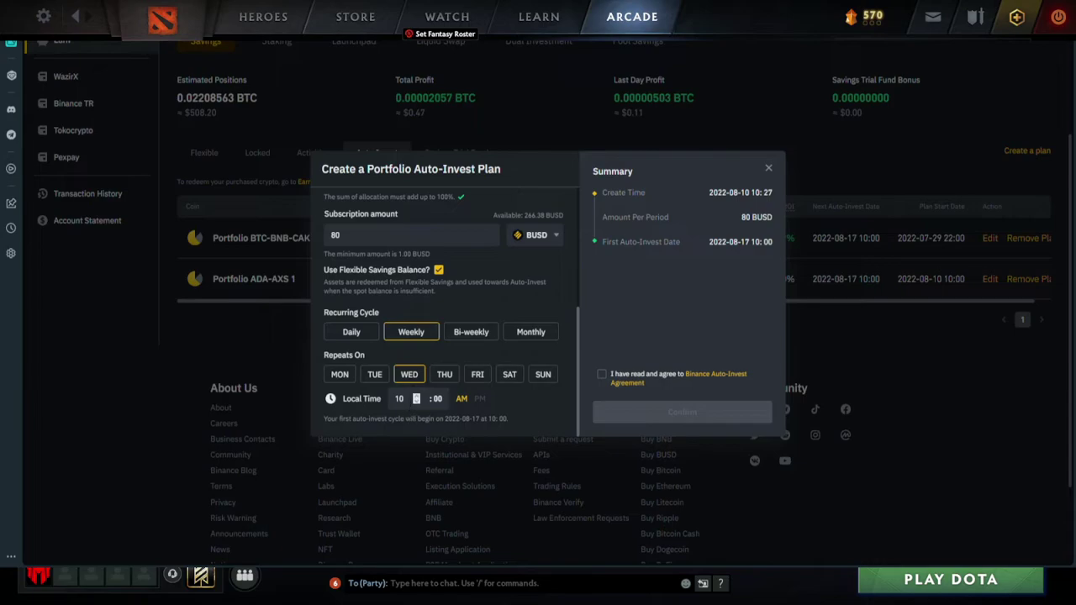
{"action": "left_click", "coordinate": [601, 374]}
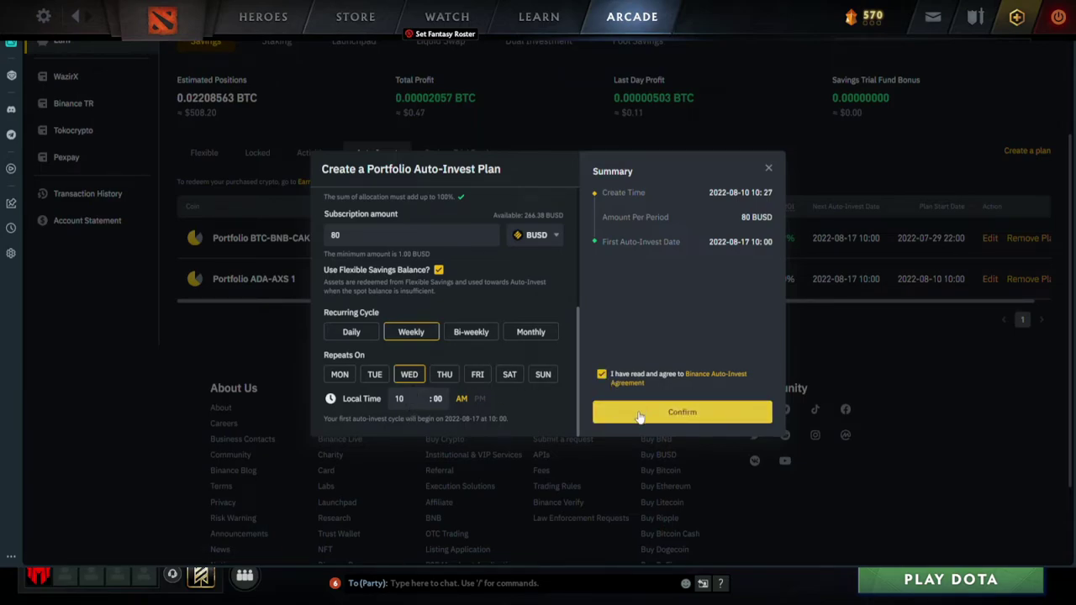
{"action": "left_click", "coordinate": [639, 413]}
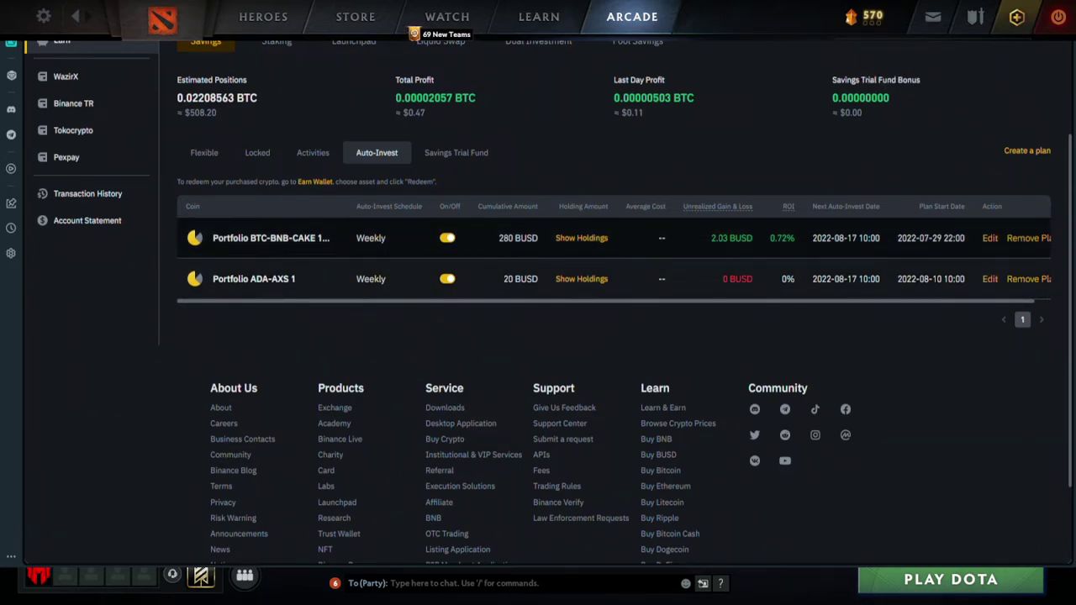
Expand Portfolio ADA-AXS 1's holdings and highlight the 25% allocations of ADA, AVAX and AXS
{"action": "left_click", "coordinate": [564, 281]}
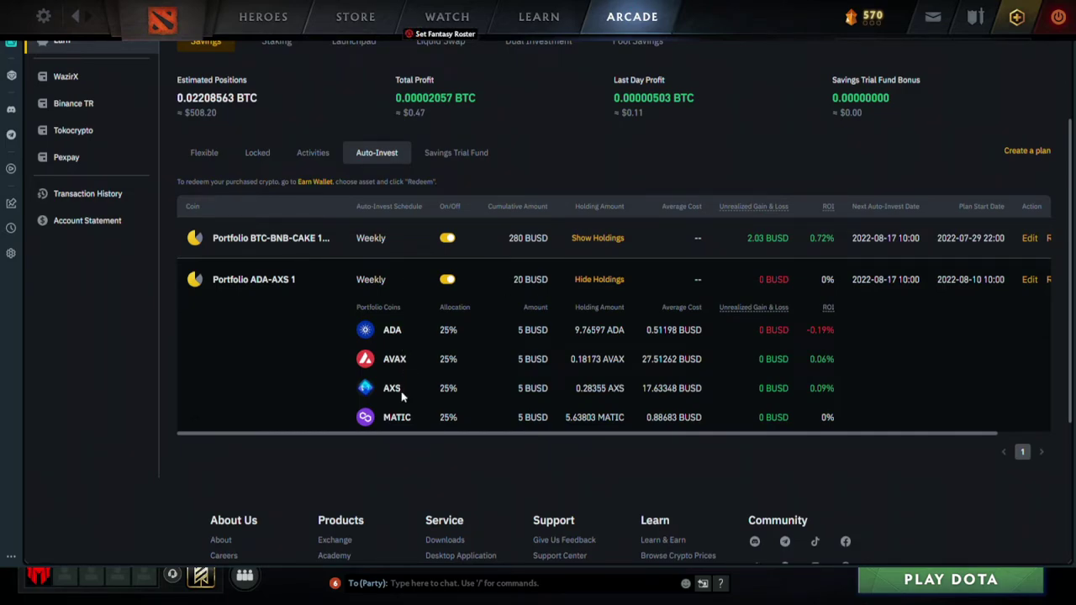
{"action": "double_click", "coordinate": [446, 329]}
{"action": "double_click", "coordinate": [445, 359]}
{"action": "double_click", "coordinate": [447, 388]}
{"action": "left_click", "coordinate": [476, 389]}
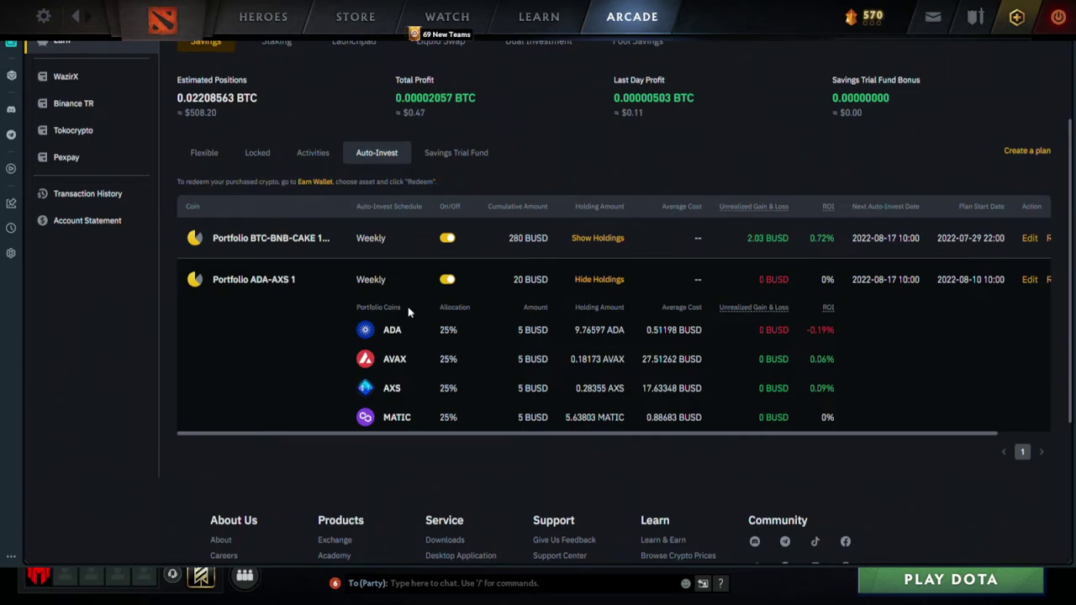
{"action": "left_click_drag", "start_coordinate": [438, 331], "coordinate": [445, 330]}
{"action": "double_click", "coordinate": [448, 330]}
{"action": "left_click", "coordinate": [411, 389]}
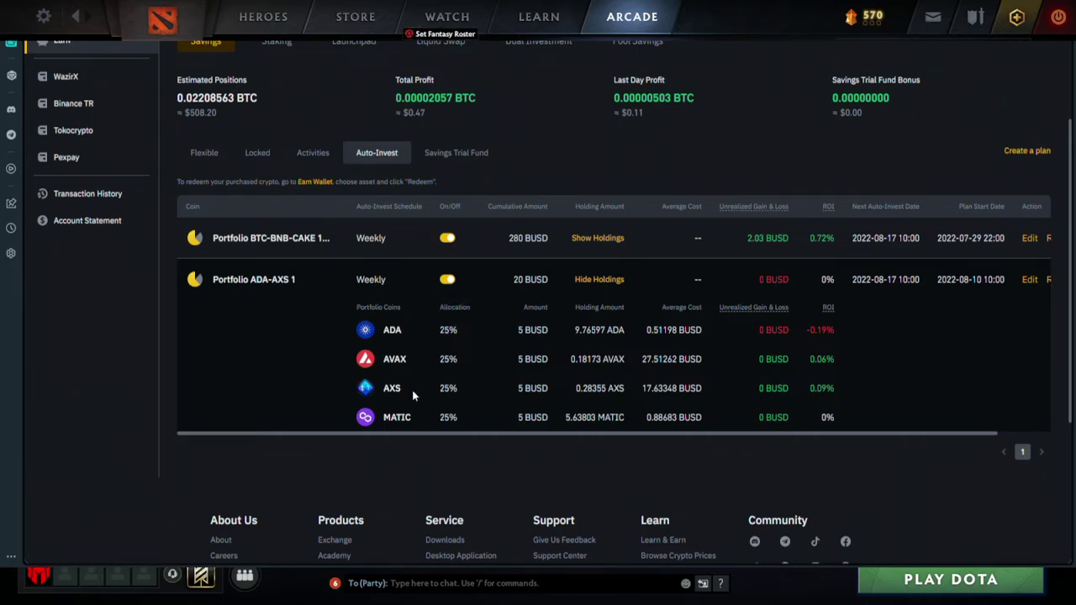
{"action": "left_click_drag", "start_coordinate": [416, 421], "coordinate": [383, 418]}
{"action": "left_click", "coordinate": [509, 398]}
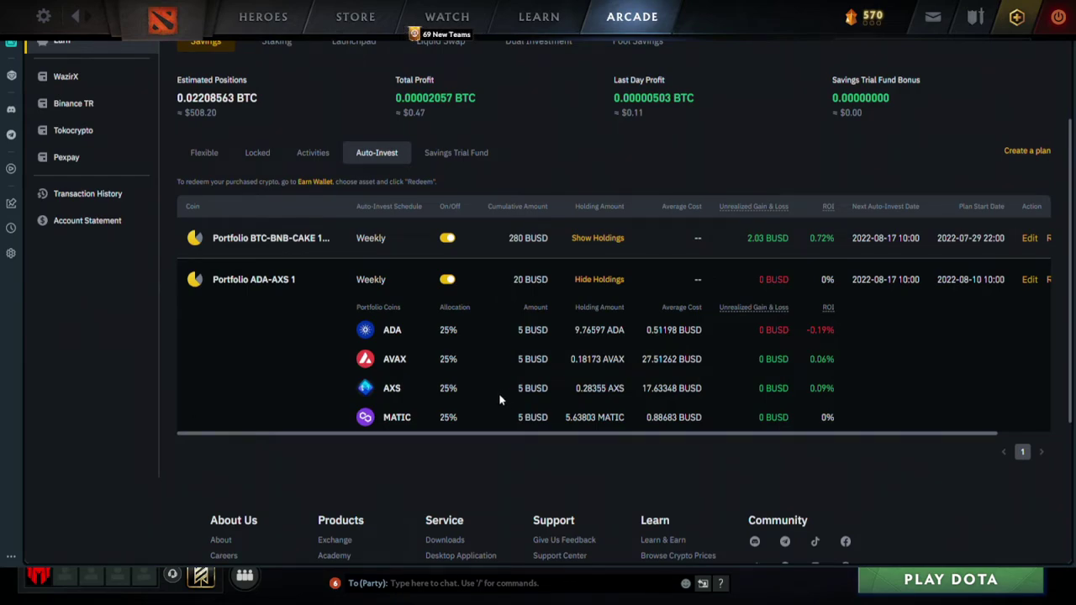
{"action": "double_click", "coordinate": [448, 417]}
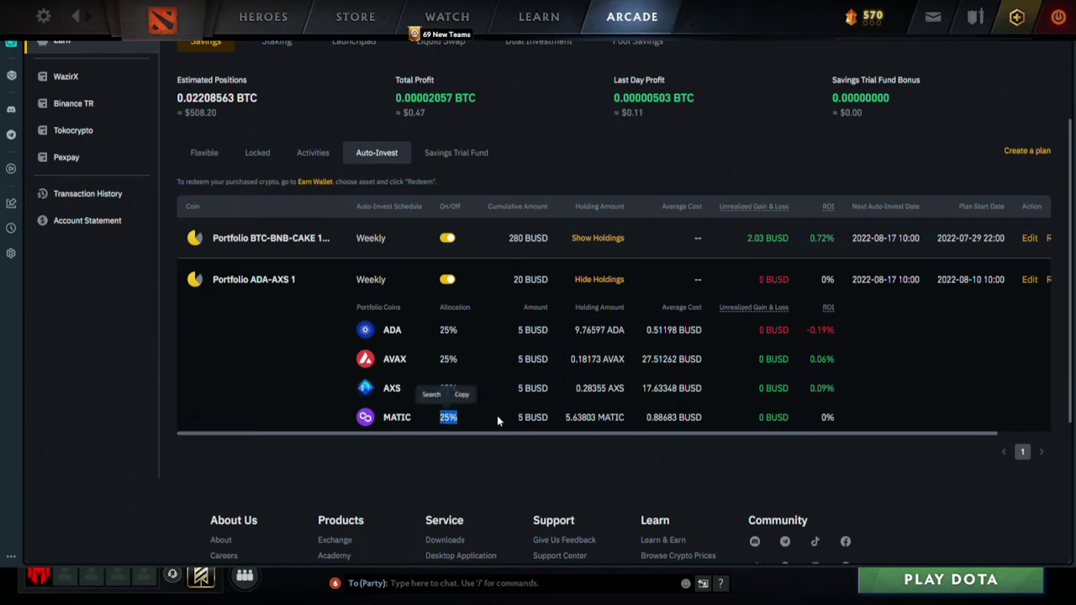
{"action": "left_click", "coordinate": [445, 410]}
{"action": "left_click_drag", "start_coordinate": [459, 388], "coordinate": [383, 388]}
{"action": "left_click", "coordinate": [484, 392]}
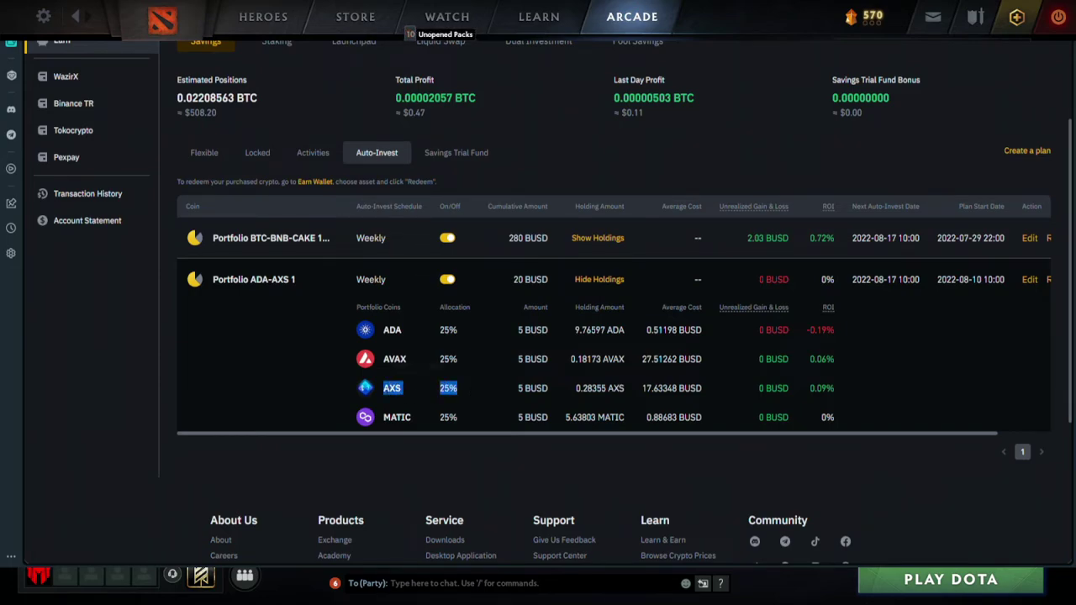
{"action": "left_click", "coordinate": [464, 388]}
{"action": "left_click_drag", "start_coordinate": [468, 367], "coordinate": [382, 360]}
{"action": "left_click", "coordinate": [478, 360]}
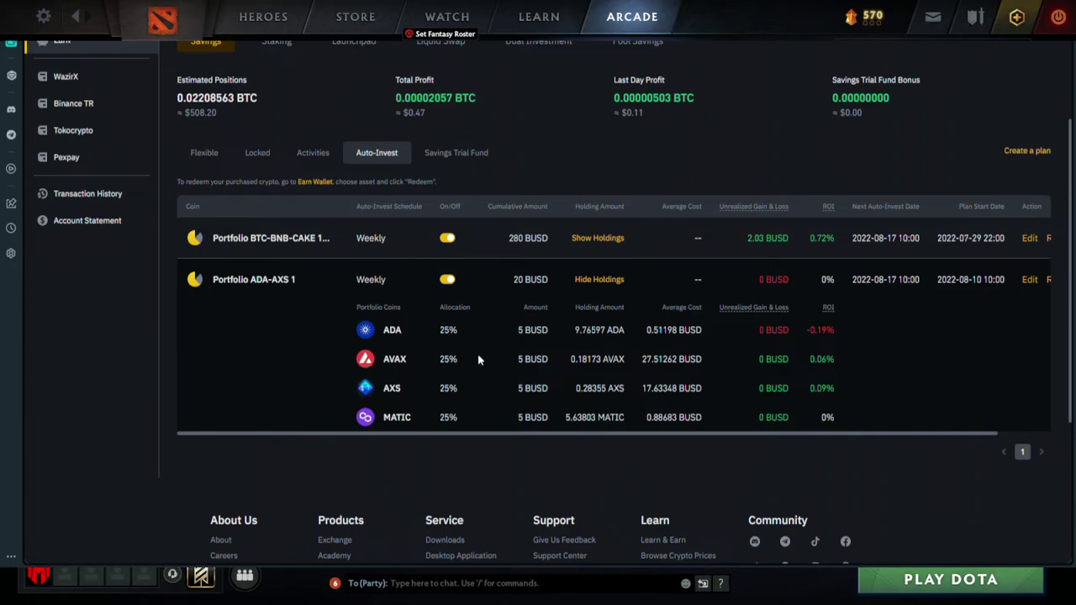
{"action": "left_click_drag", "start_coordinate": [415, 359], "coordinate": [383, 359]}
{"action": "left_click", "coordinate": [423, 367]}
{"action": "left_click_drag", "start_coordinate": [462, 329], "coordinate": [376, 329]}
{"action": "left_click", "coordinate": [493, 343]}
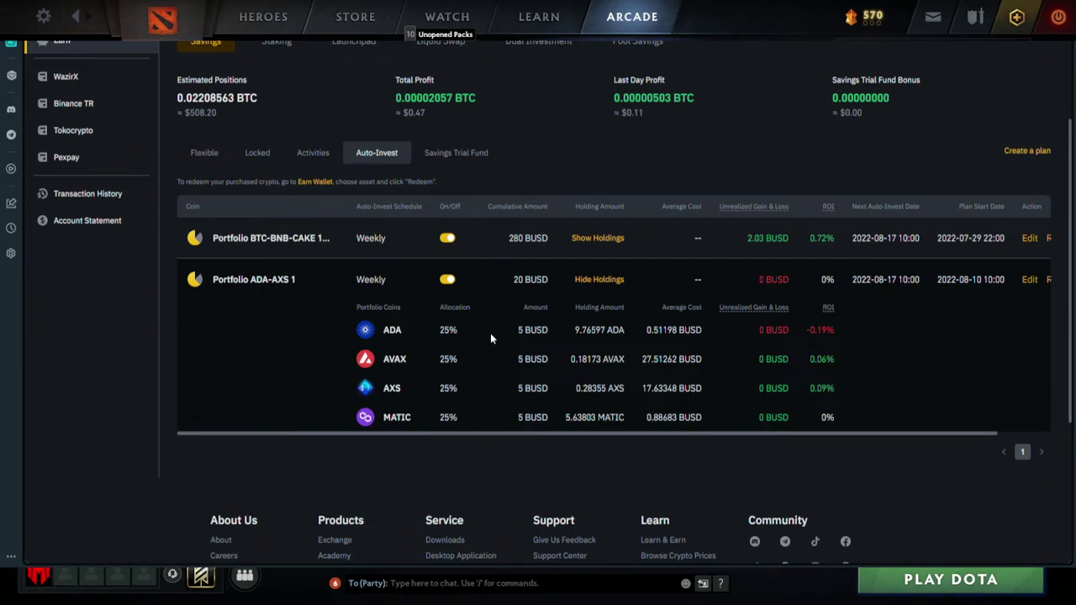
{"action": "left_click_drag", "start_coordinate": [459, 415], "coordinate": [409, 332]}
{"action": "left_click", "coordinate": [494, 340]}
Expand the BTC-BNB-CAKE portfolio's coin holdings and highlight the CAKE row
{"action": "left_click", "coordinate": [598, 238]}
{"action": "scroll", "coordinate": [559, 328], "scroll_direction": "down", "scroll_amount": 1}
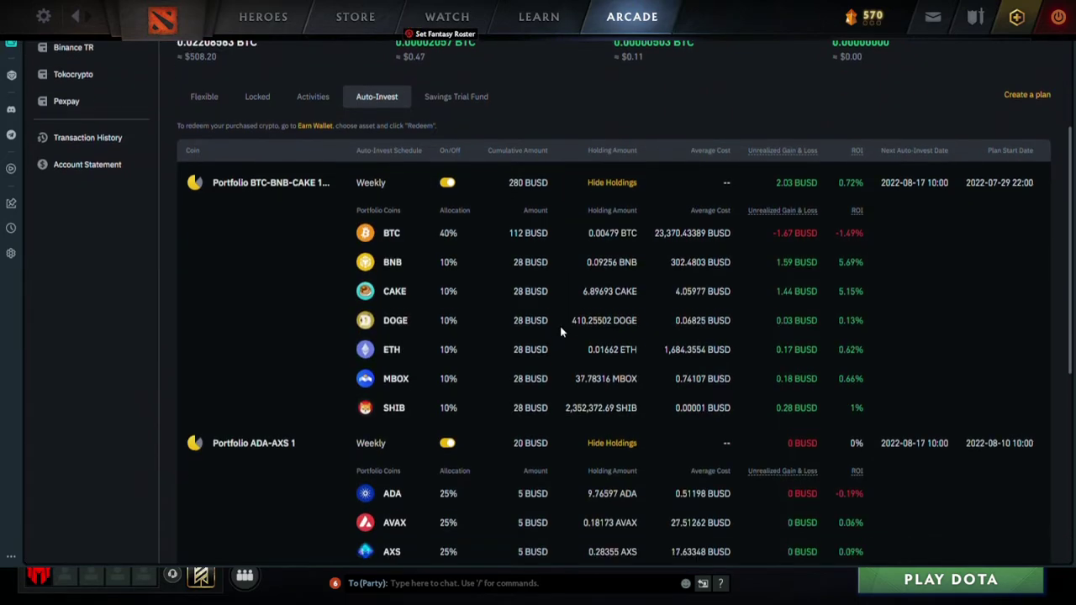
{"action": "scroll", "coordinate": [561, 332], "scroll_direction": "down", "scroll_amount": 1}
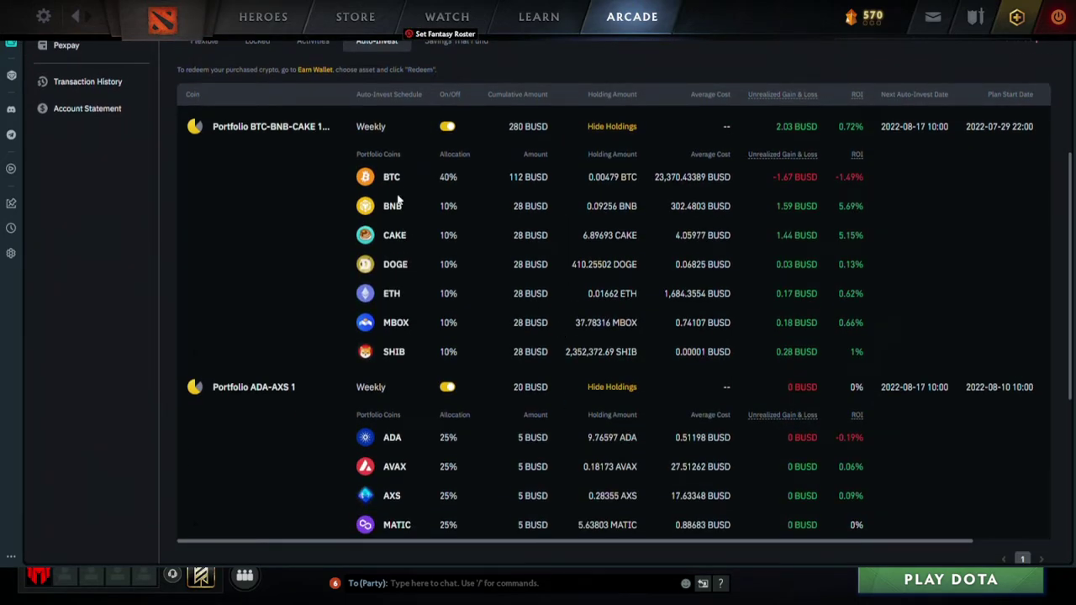
{"action": "double_click", "coordinate": [395, 235]}
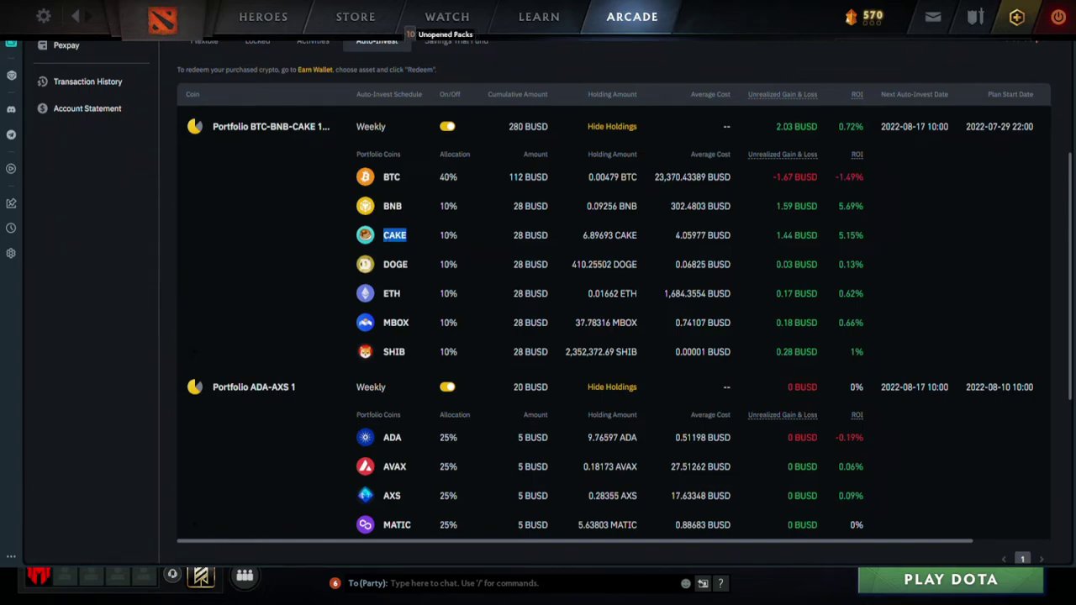
{"action": "left_click", "coordinate": [414, 263]}
Review BTC's -1.67 BUSD unrealized loss and -1.49% ROI alongside the other coins' ROIs
{"action": "left_click_drag", "start_coordinate": [774, 177], "coordinate": [834, 186]}
{"action": "left_click", "coordinate": [874, 178]}
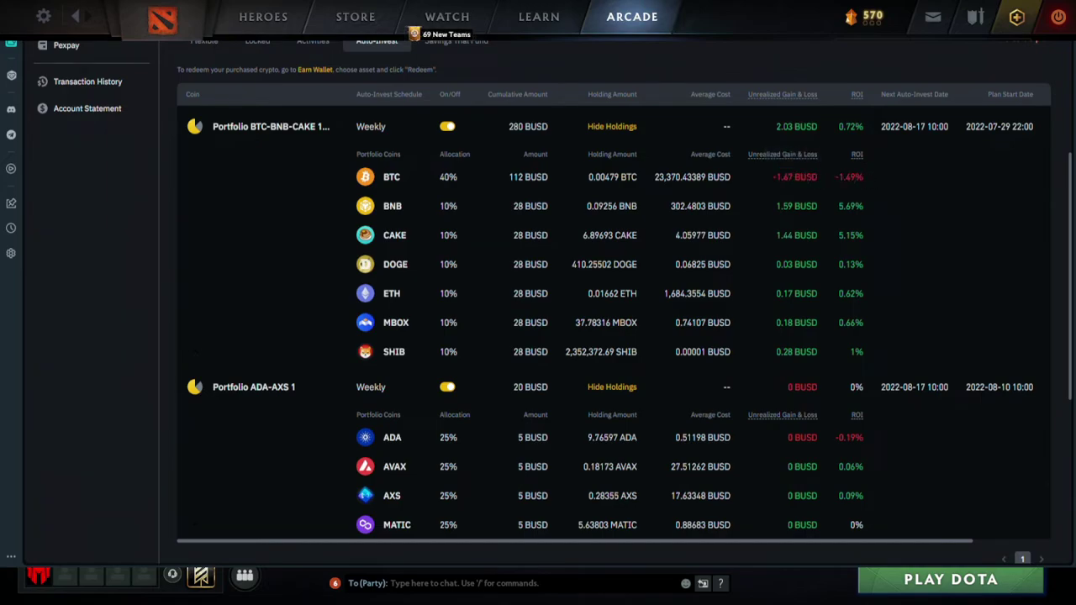
{"action": "left_click", "coordinate": [871, 180]}
{"action": "left_click_drag", "start_coordinate": [856, 178], "coordinate": [862, 352]}
{"action": "left_click", "coordinate": [835, 205]}
{"action": "left_click", "coordinate": [897, 288]}
{"action": "mouse_move", "coordinate": [795, 153]}
{"action": "scroll", "coordinate": [553, 303], "scroll_direction": "down", "scroll_amount": 2}
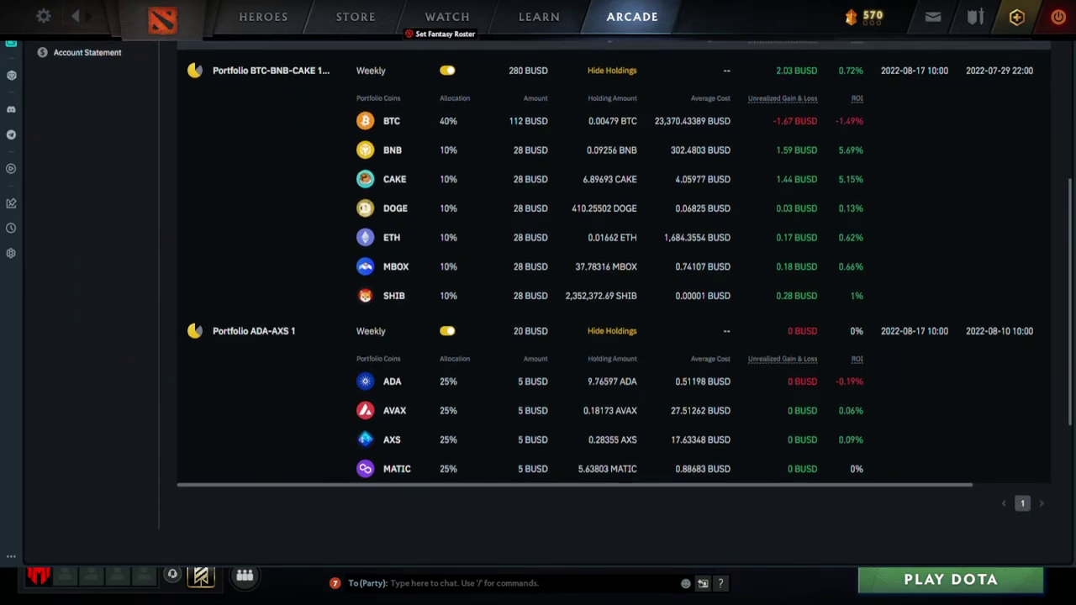
{"action": "scroll", "coordinate": [553, 302], "scroll_direction": "up", "scroll_amount": 2}
{"action": "scroll", "coordinate": [802, 238], "scroll_direction": "up", "scroll_amount": 1}
{"action": "scroll", "coordinate": [803, 238], "scroll_direction": "down", "scroll_amount": 1}
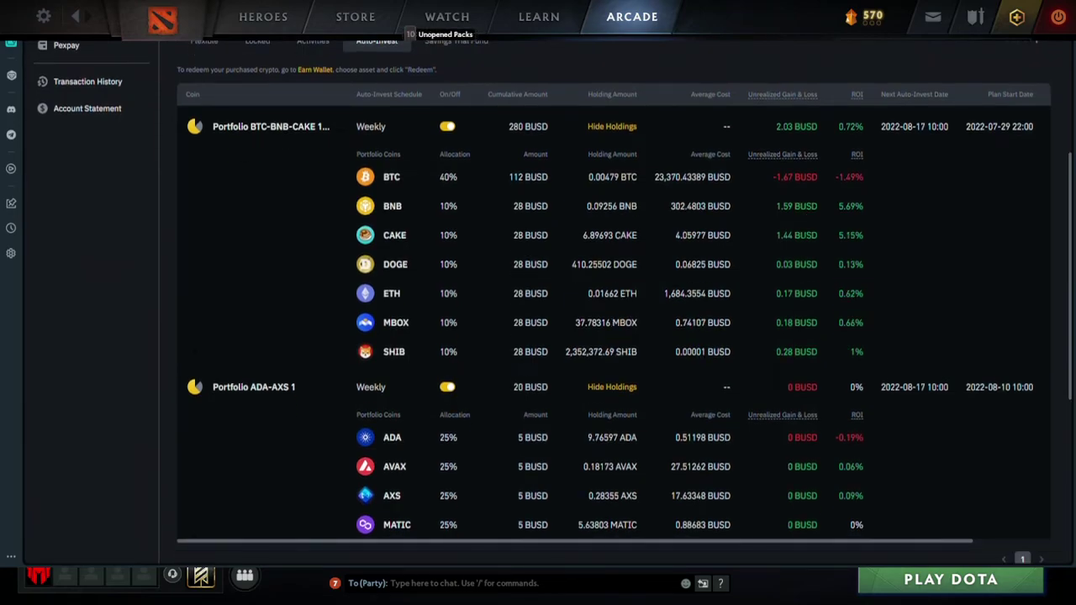
{"action": "scroll", "coordinate": [575, 196], "scroll_direction": "up", "scroll_amount": 4}
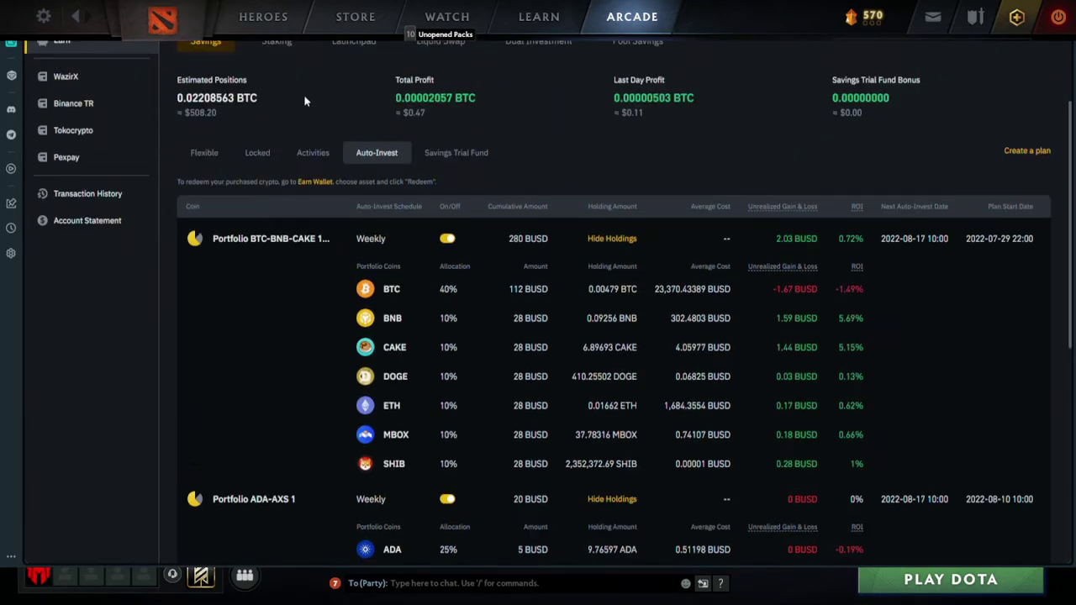
Show the Locked Staking table and highlight SHIB and BNB's 12.99% APR among the 120-day positions
{"action": "left_click", "coordinate": [277, 44]}
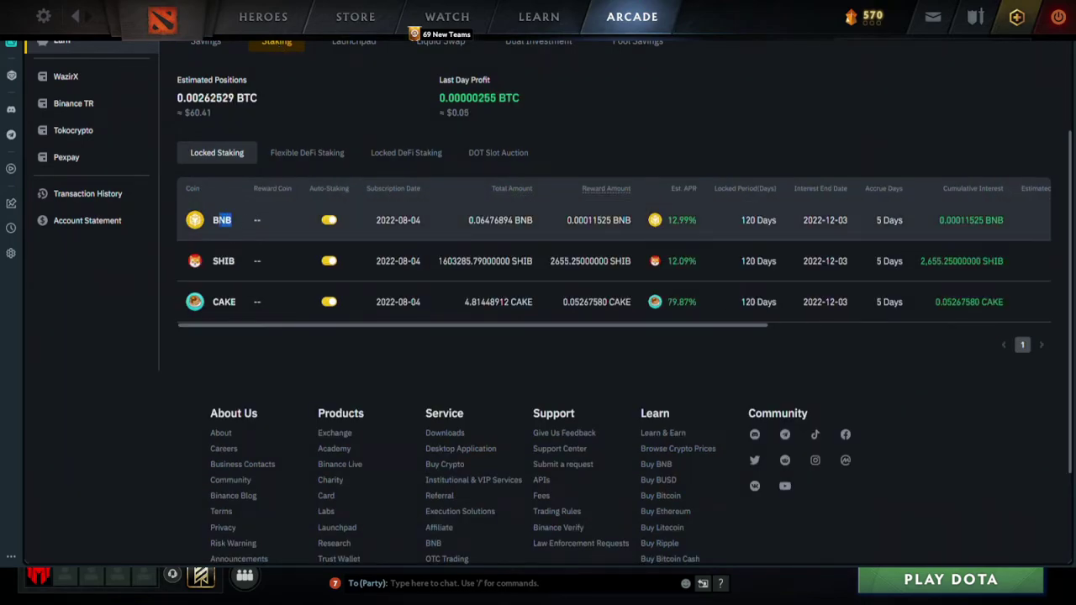
{"action": "double_click", "coordinate": [223, 260]}
{"action": "left_click", "coordinate": [222, 302]}
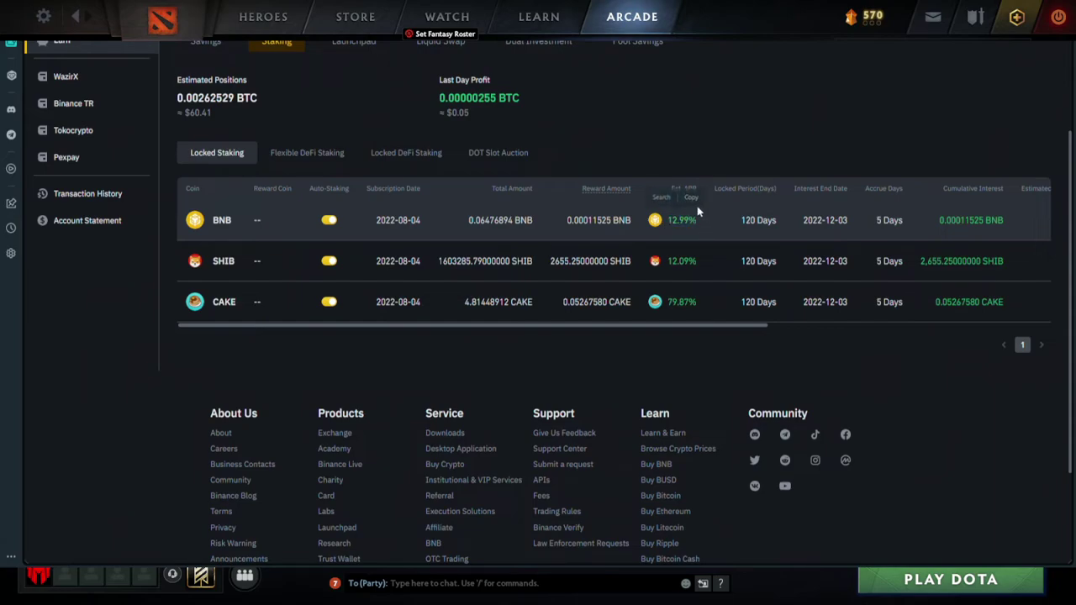
{"action": "double_click", "coordinate": [683, 220]}
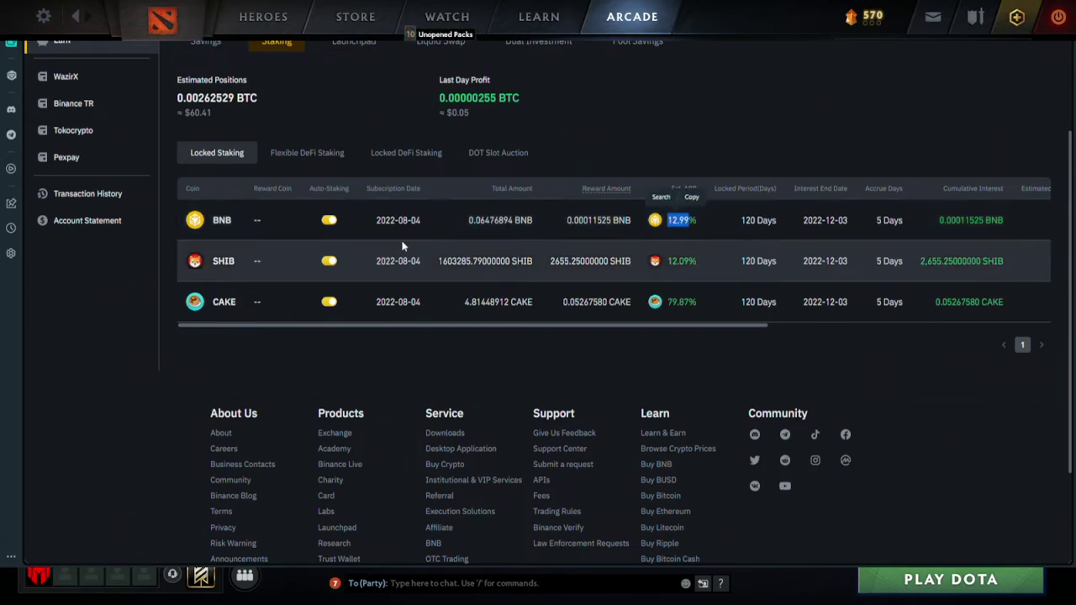
{"action": "left_click", "coordinate": [676, 260]}
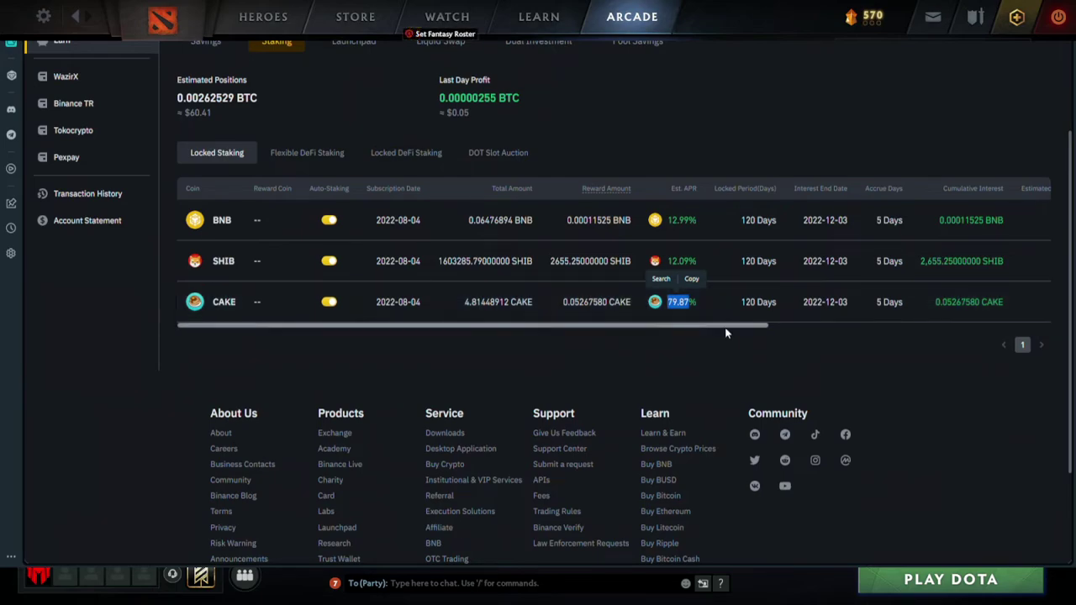
{"action": "left_click", "coordinate": [701, 319]}
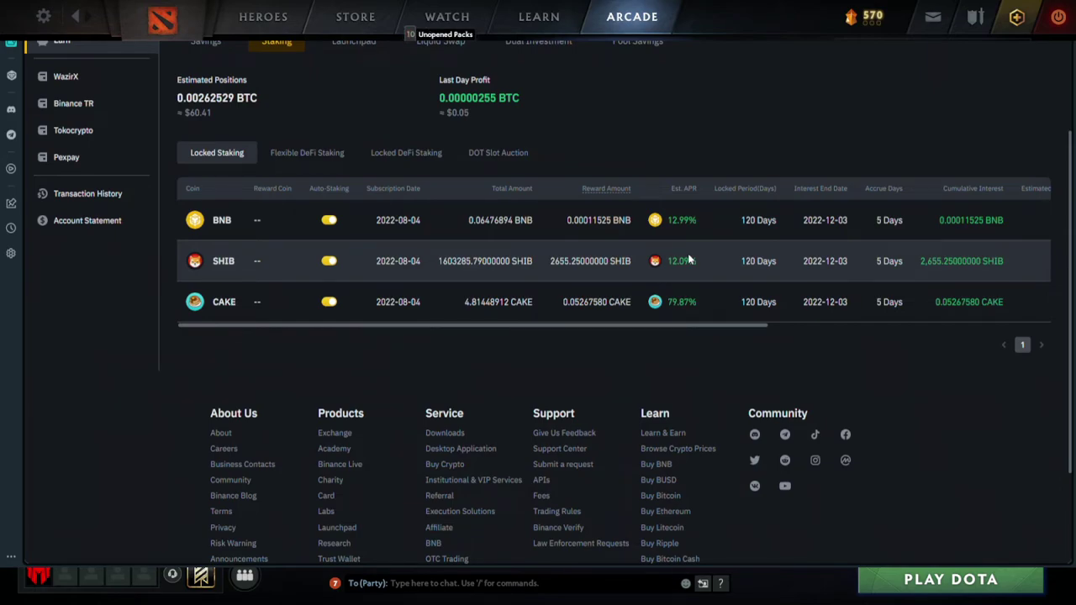
{"action": "scroll", "coordinate": [337, 150], "scroll_direction": "up", "scroll_amount": 1}
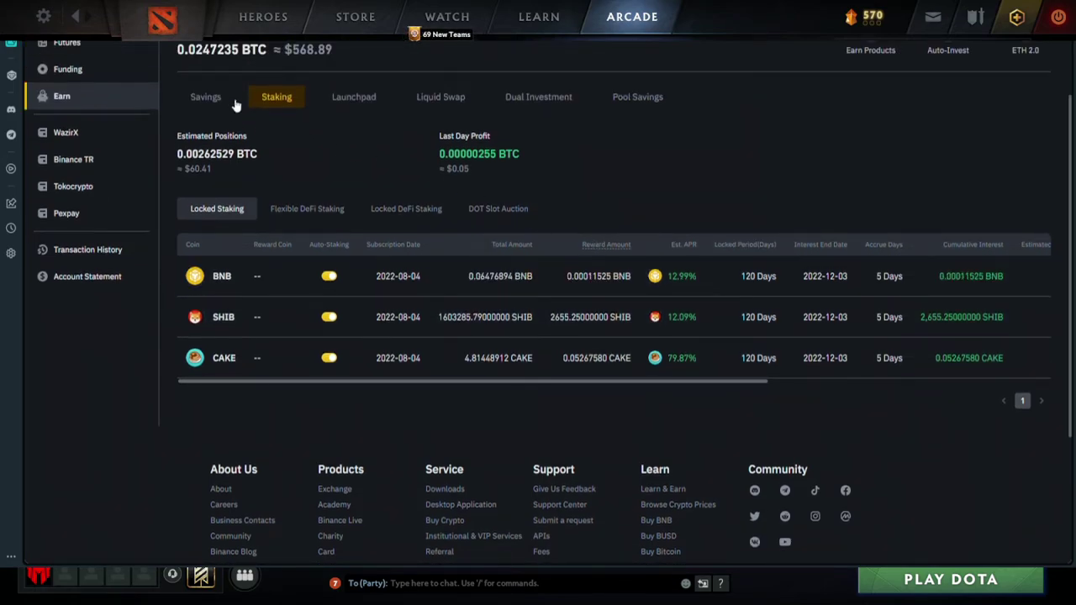
Go to Earn Products, then the Savings tab to list the Flexible Savings assets
{"action": "scroll", "coordinate": [396, 130], "scroll_direction": "up", "scroll_amount": 1}
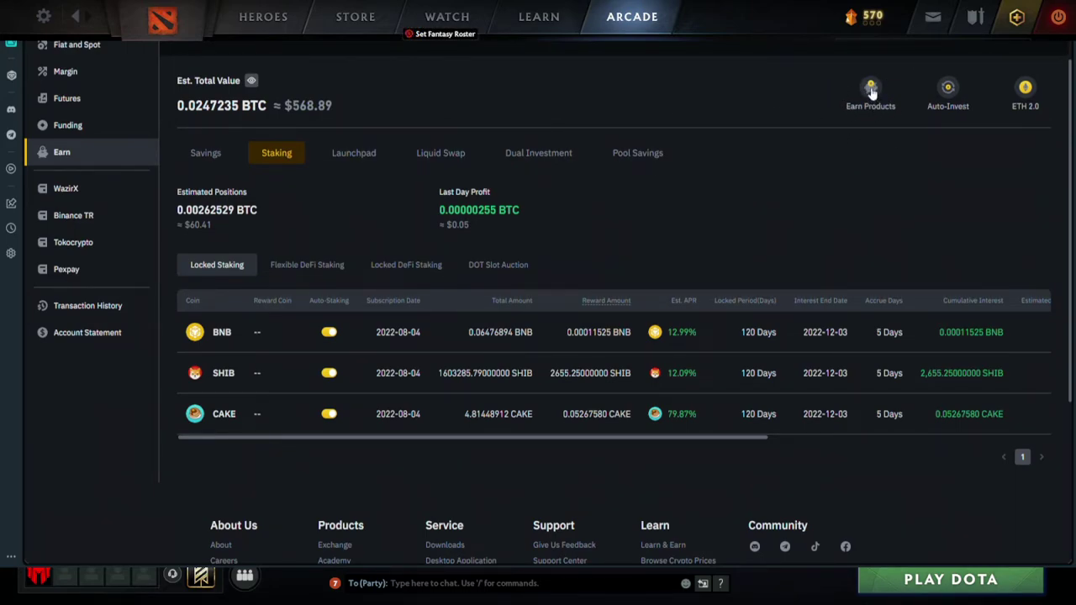
{"action": "left_click", "coordinate": [871, 91]}
{"action": "left_click", "coordinate": [208, 155]}
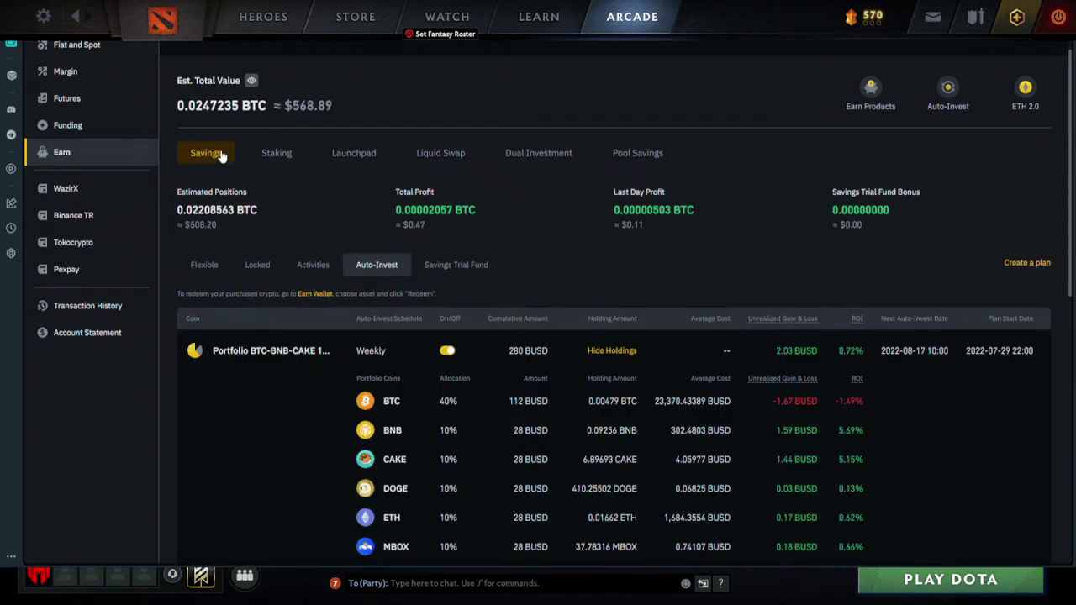
{"action": "left_click", "coordinate": [205, 267]}
{"action": "scroll", "coordinate": [237, 268], "scroll_direction": "down", "scroll_amount": 3}
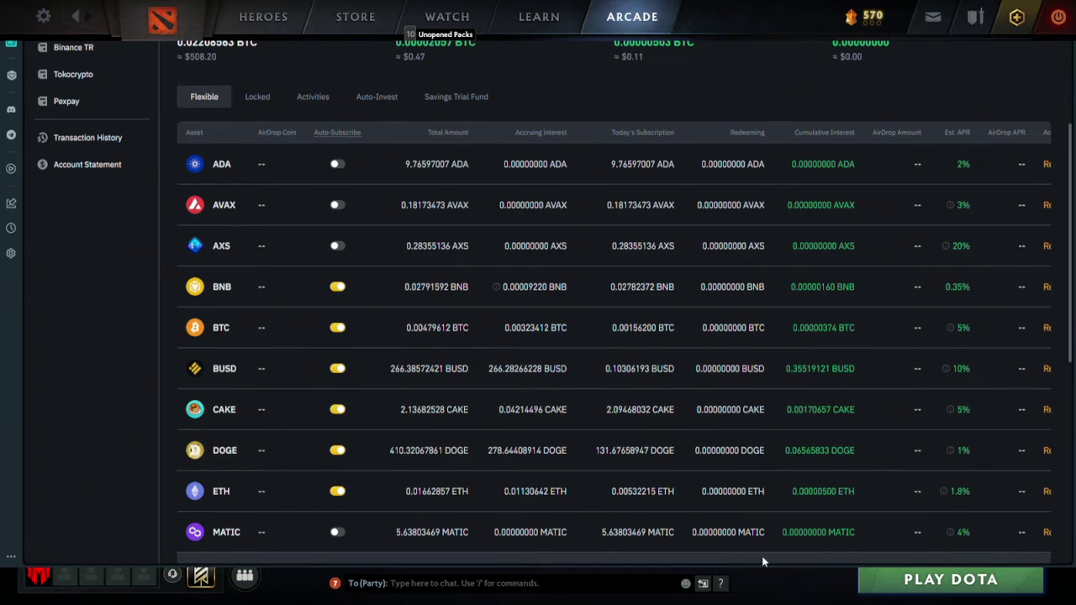
{"action": "left_click_drag", "start_coordinate": [762, 556], "coordinate": [924, 440]}
{"action": "left_click", "coordinate": [896, 368]}
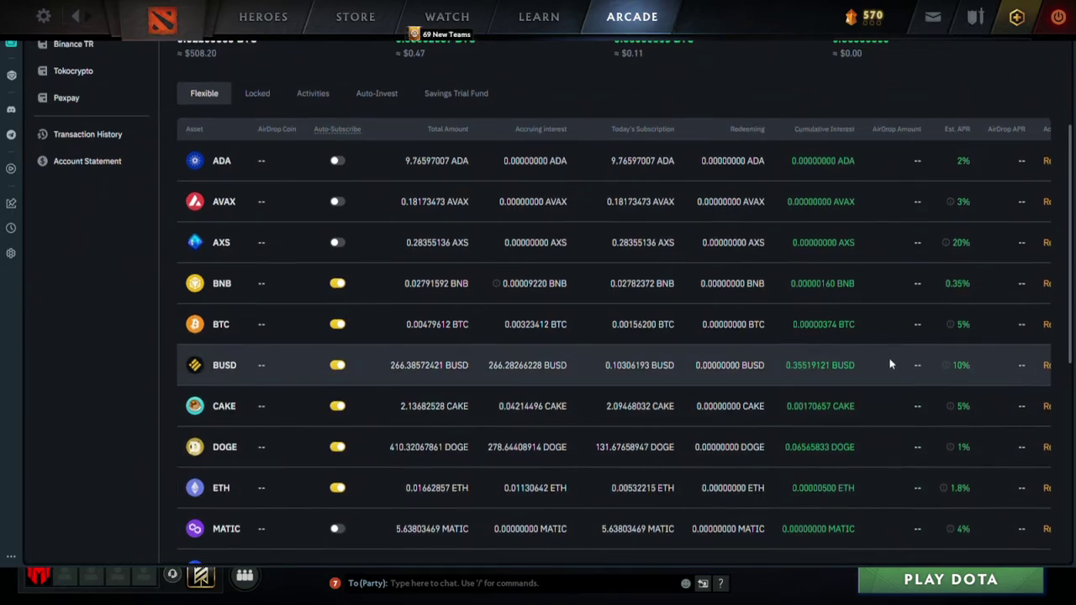
{"action": "left_click_drag", "start_coordinate": [888, 365], "coordinate": [697, 360]}
{"action": "left_click", "coordinate": [985, 166]}
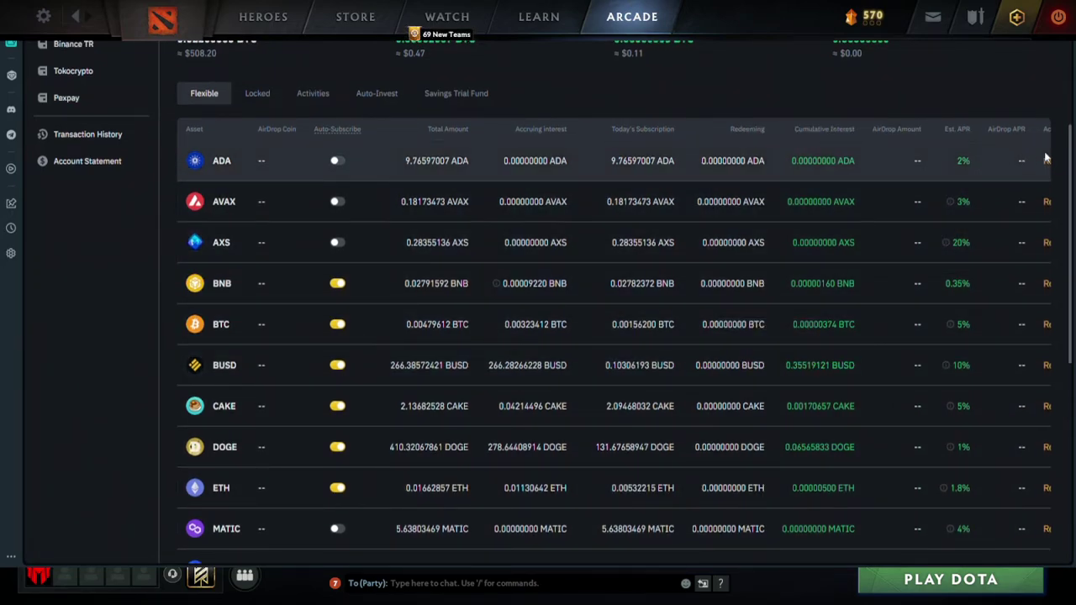
{"action": "scroll", "coordinate": [711, 320], "scroll_direction": "down", "scroll_amount": 3}
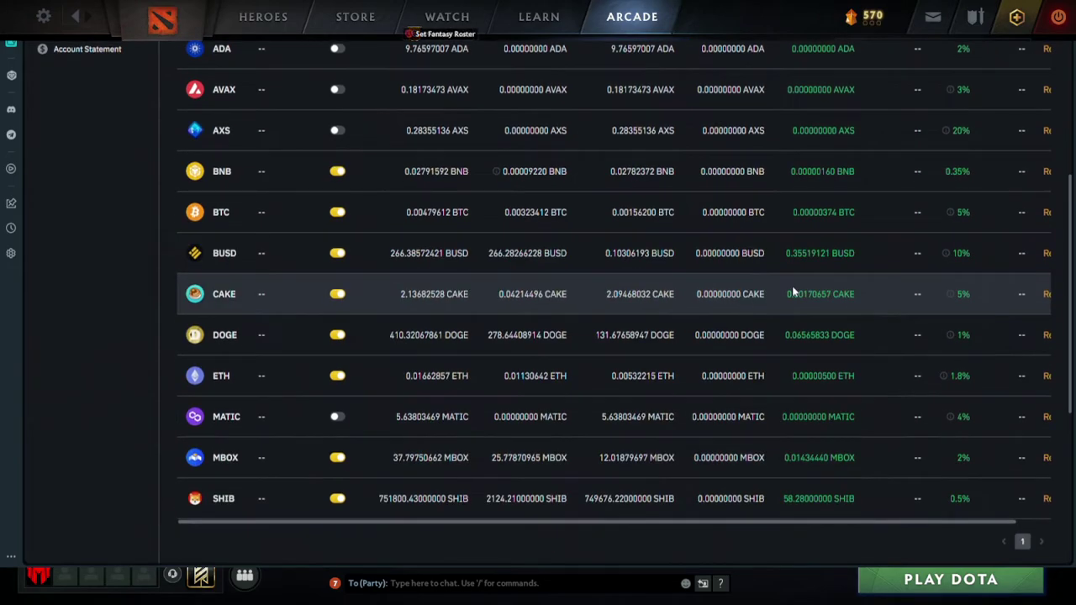
{"action": "left_click_drag", "start_coordinate": [754, 523], "coordinate": [821, 524]}
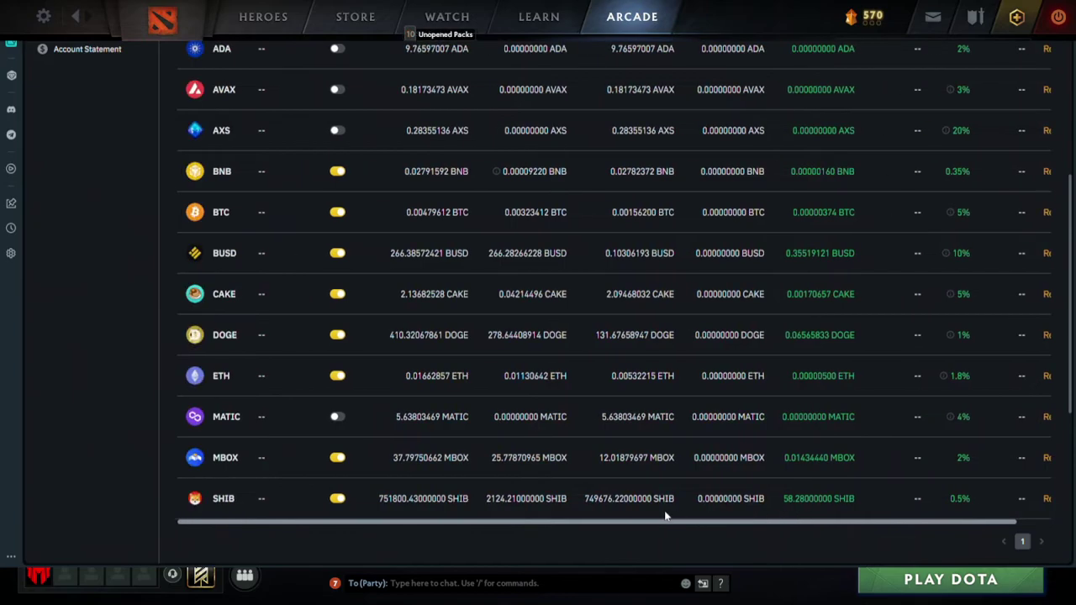
{"action": "left_click_drag", "start_coordinate": [801, 508], "coordinate": [671, 505]}
{"action": "left_click_drag", "start_coordinate": [762, 501], "coordinate": [865, 493]}
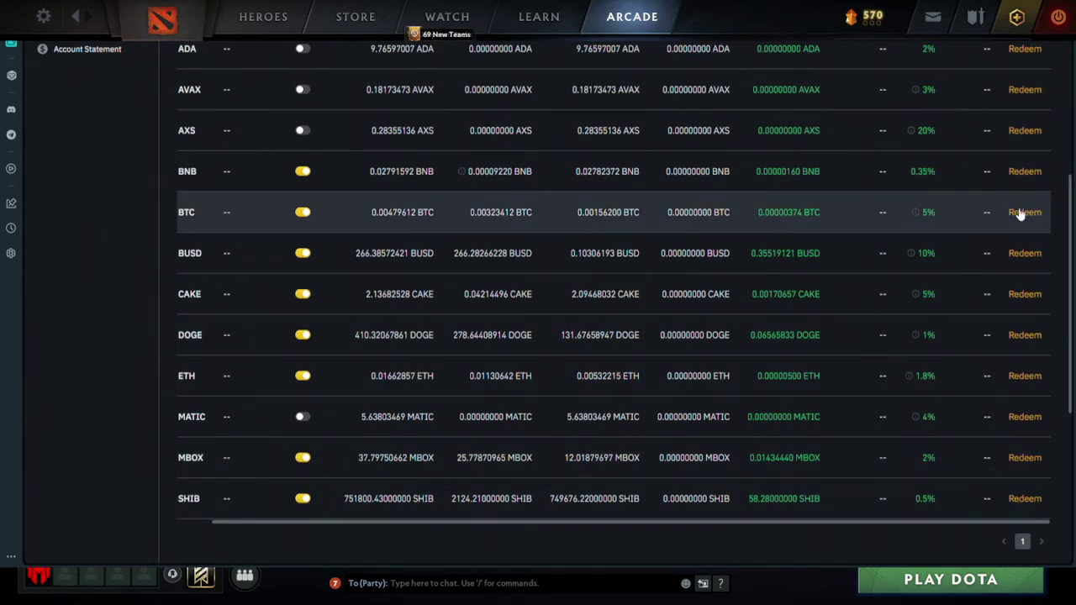
{"action": "scroll", "coordinate": [1021, 212], "scroll_direction": "up", "scroll_amount": 1}
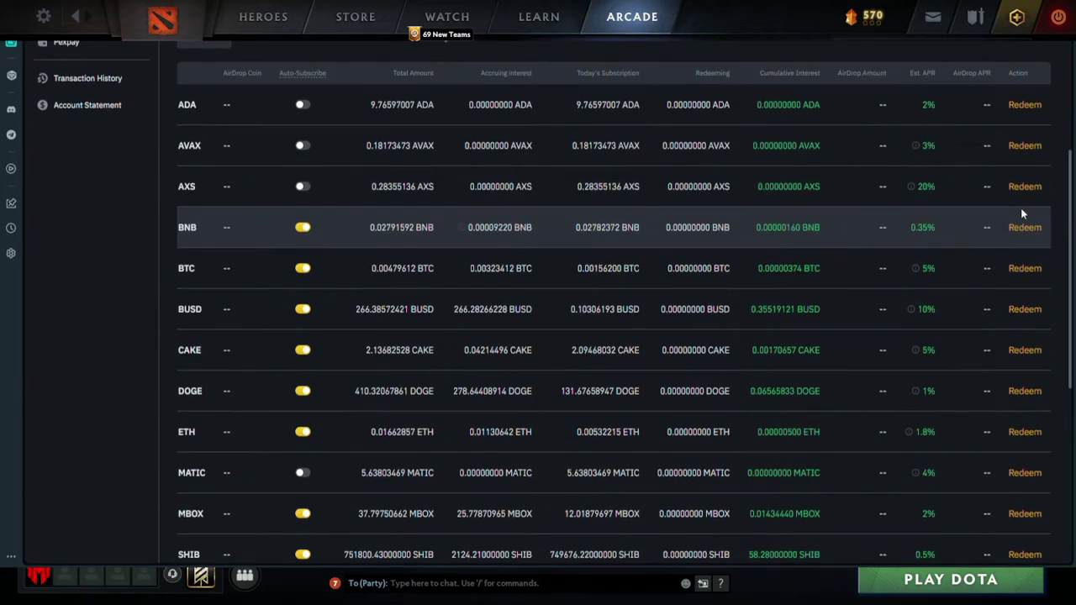
{"action": "scroll", "coordinate": [664, 285], "scroll_direction": "down", "scroll_amount": 1}
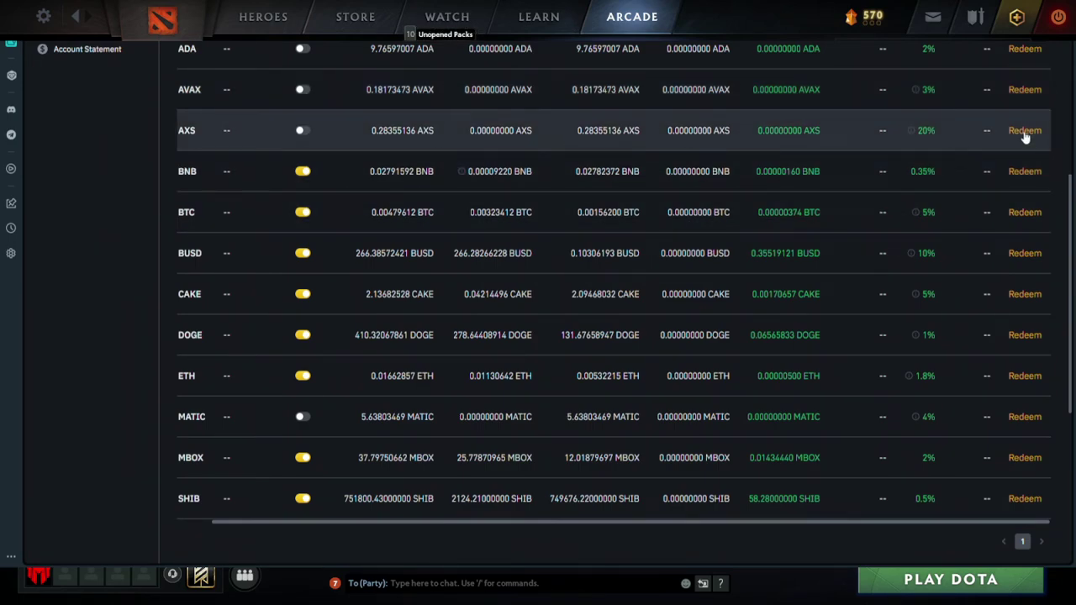
{"action": "scroll", "coordinate": [1008, 336], "scroll_direction": "up", "scroll_amount": 3}
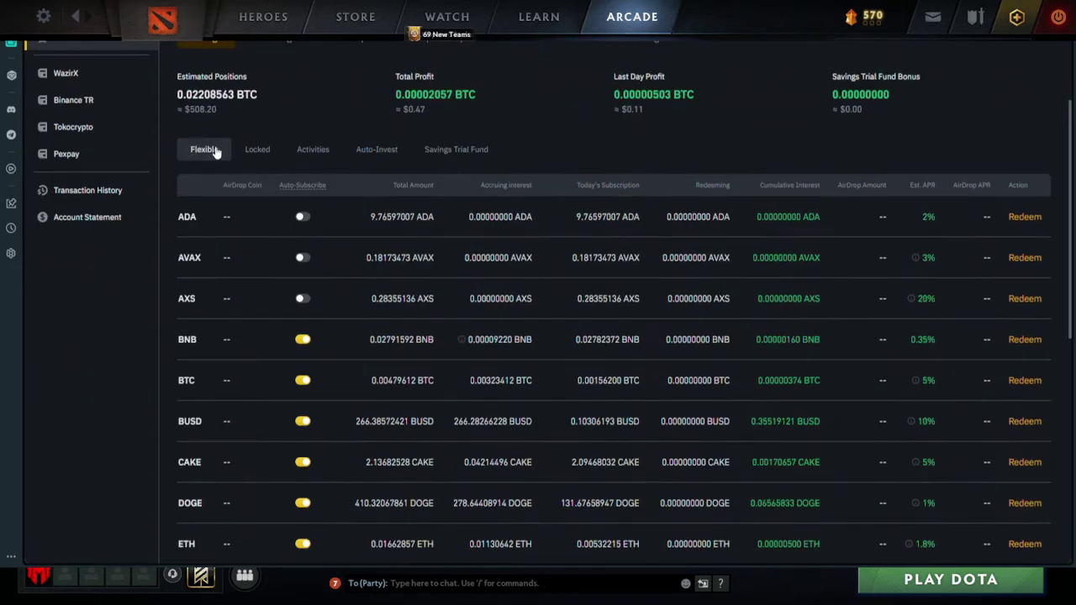
{"action": "left_click", "coordinate": [1024, 299]}
Redeem the maximum AXS balance from flexible savings, accepting the agreement
{"action": "left_click", "coordinate": [656, 208]}
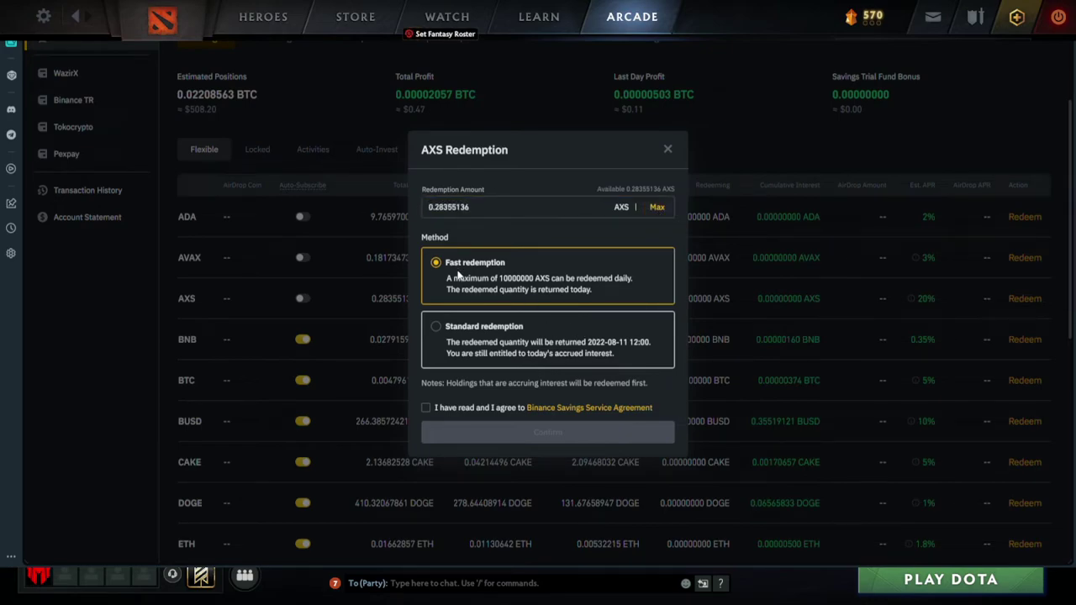
{"action": "left_click", "coordinate": [445, 409]}
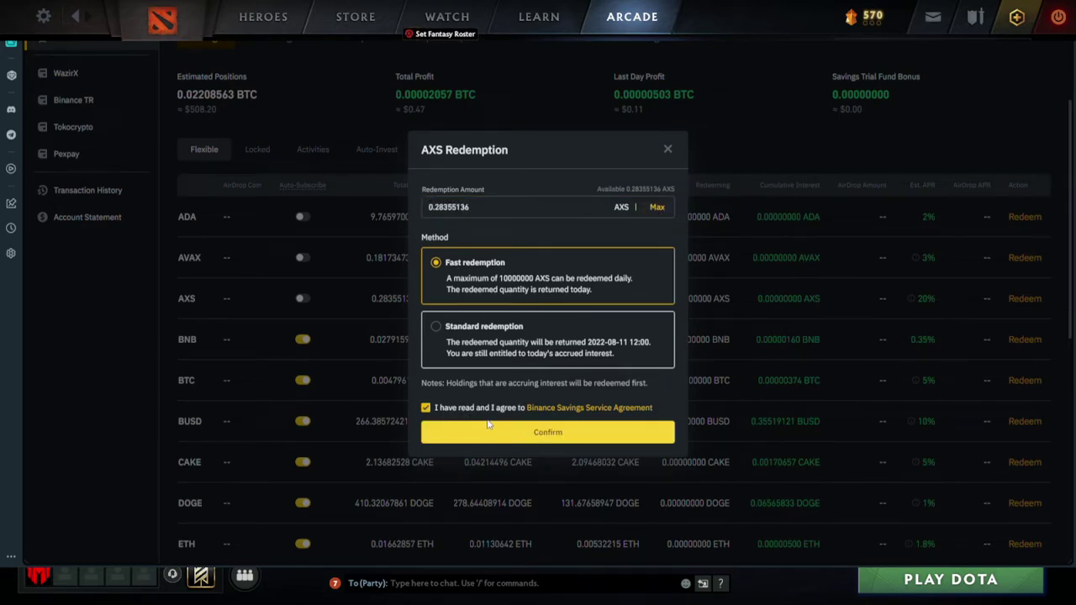
{"action": "left_click", "coordinate": [558, 433]}
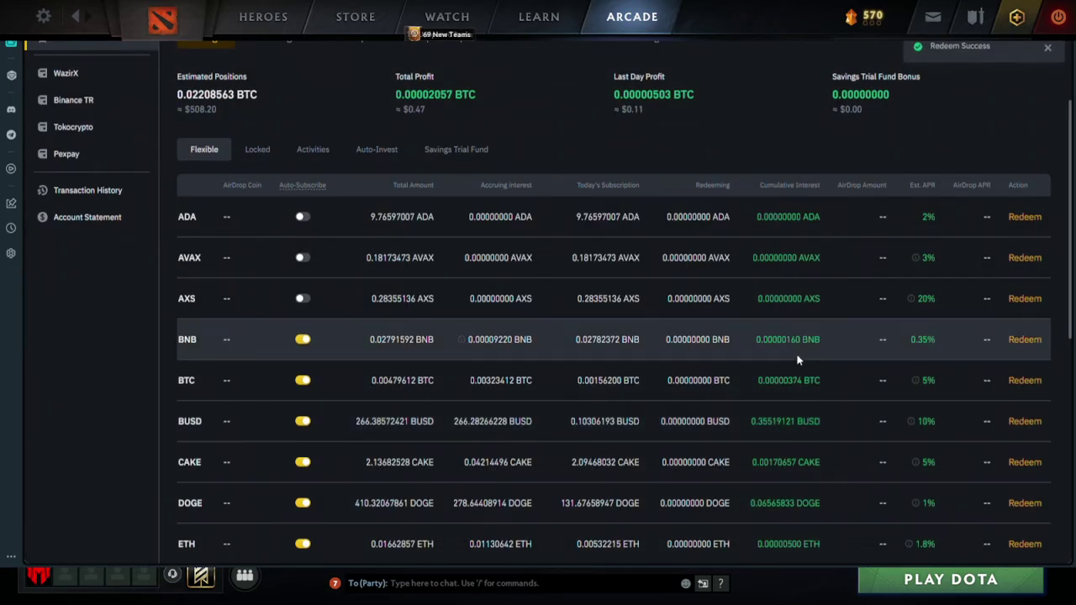
Redeem the full 0.18173473 AVAX balance from flexible savings
{"action": "left_click", "coordinate": [1022, 259]}
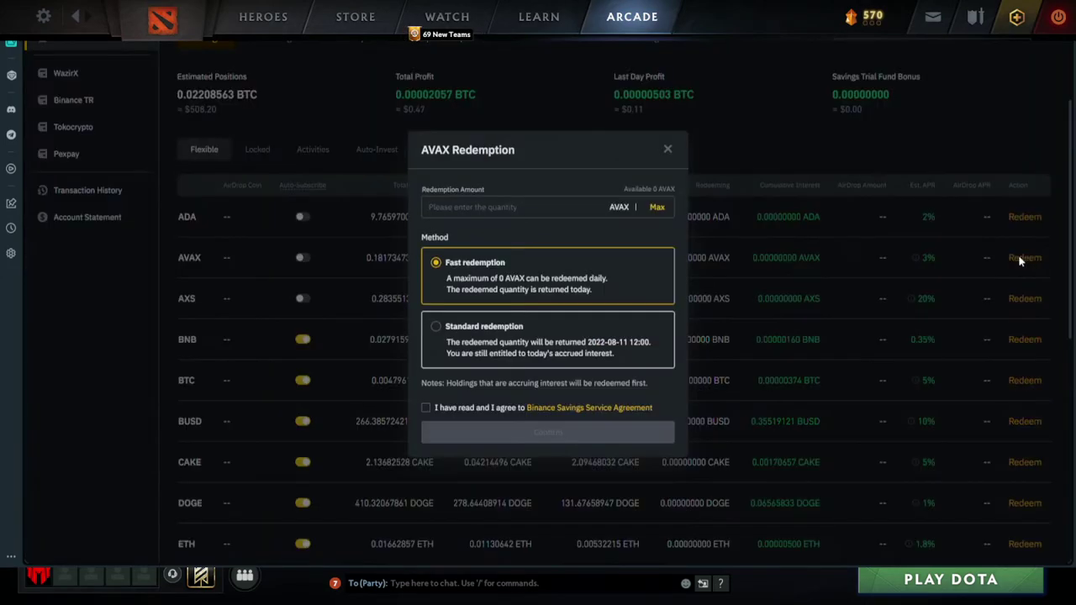
{"action": "left_click", "coordinate": [644, 211]}
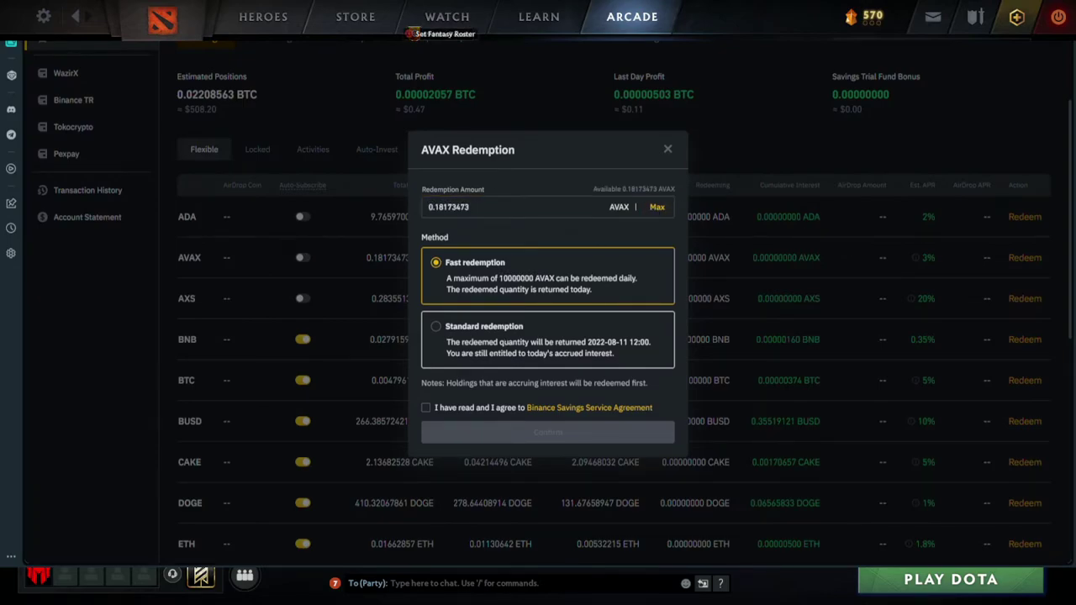
{"action": "left_click", "coordinate": [445, 416]}
{"action": "left_click", "coordinate": [571, 435]}
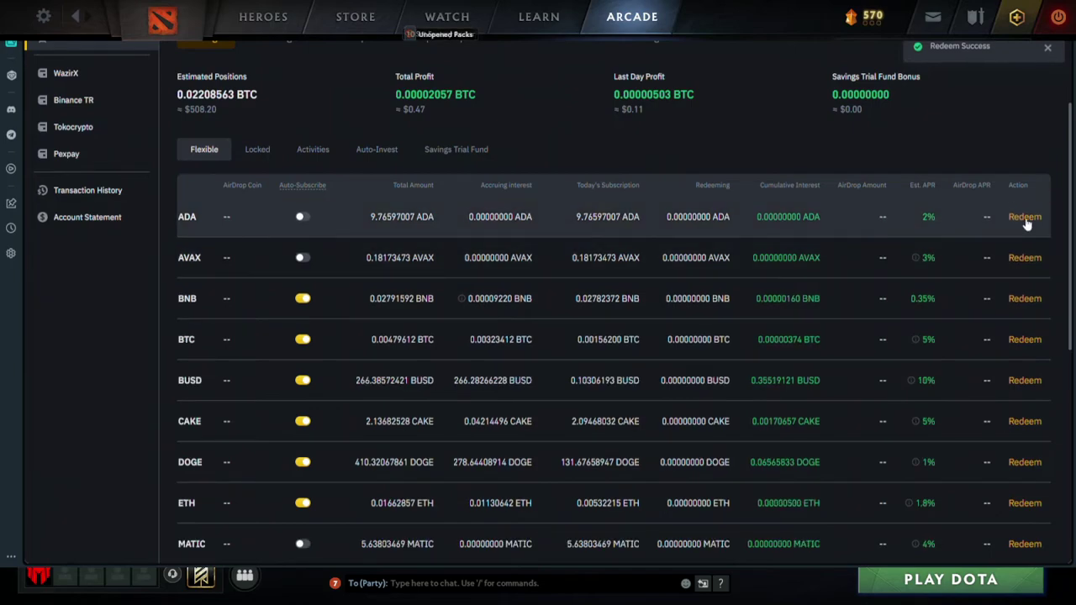
Redeem the maximum ADA balance from flexible savings, accepting the agreement
{"action": "left_click", "coordinate": [1025, 217]}
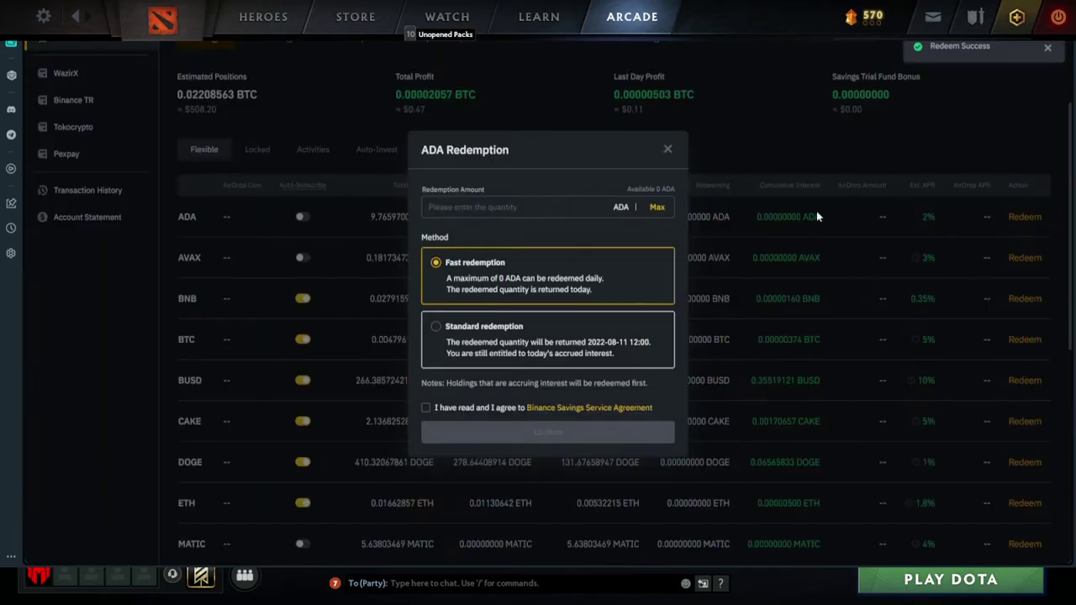
{"action": "left_click", "coordinate": [656, 207]}
{"action": "left_click", "coordinate": [425, 407]}
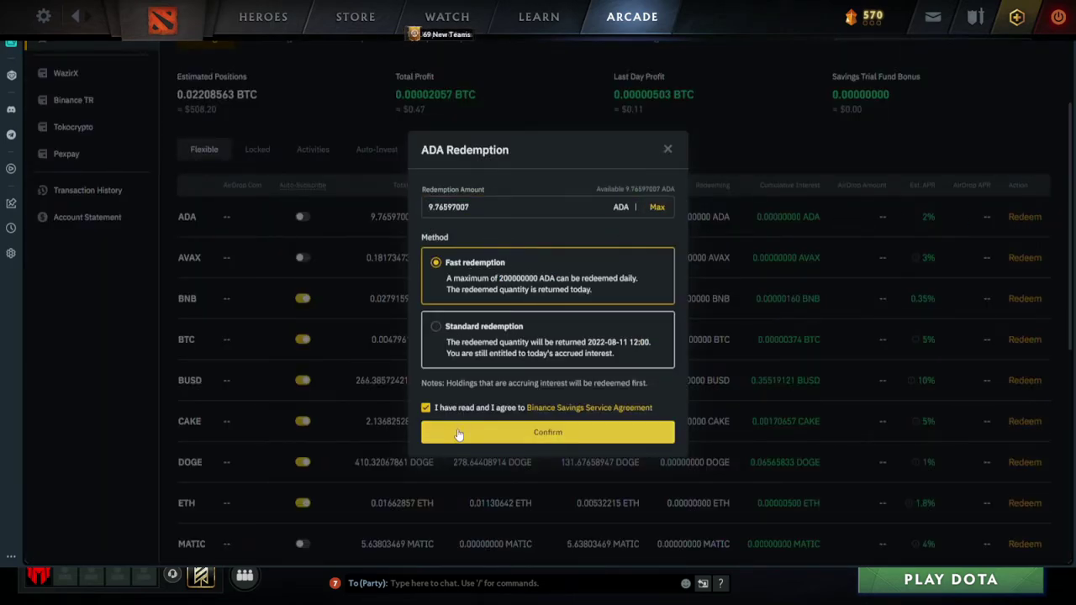
{"action": "left_click", "coordinate": [458, 433]}
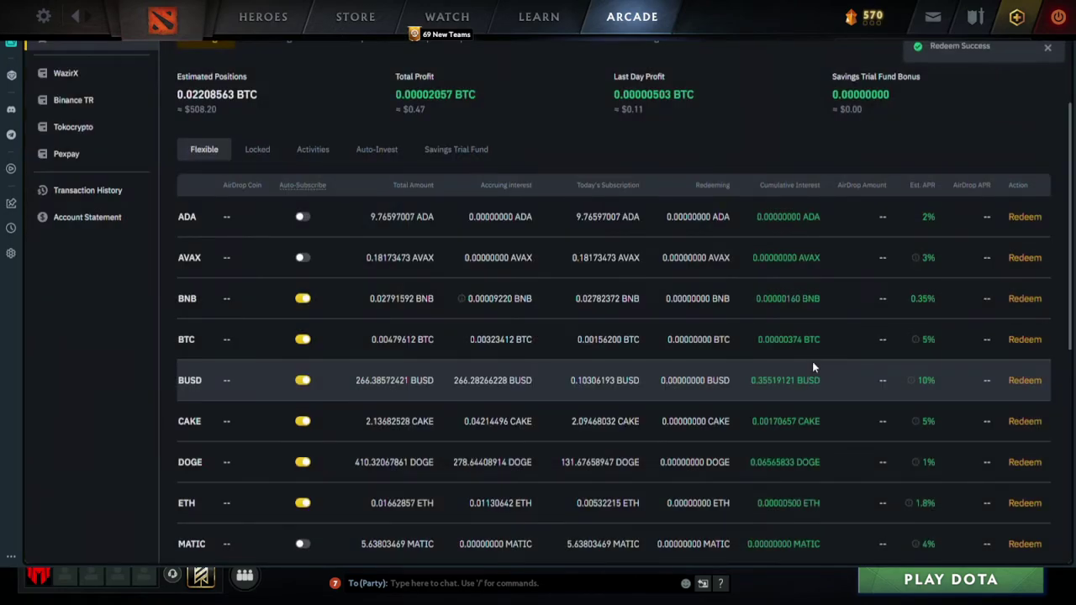
Redeem the full 5.63803469 MATIC balance from flexible savings
{"action": "scroll", "coordinate": [812, 367], "scroll_direction": "down", "scroll_amount": 1}
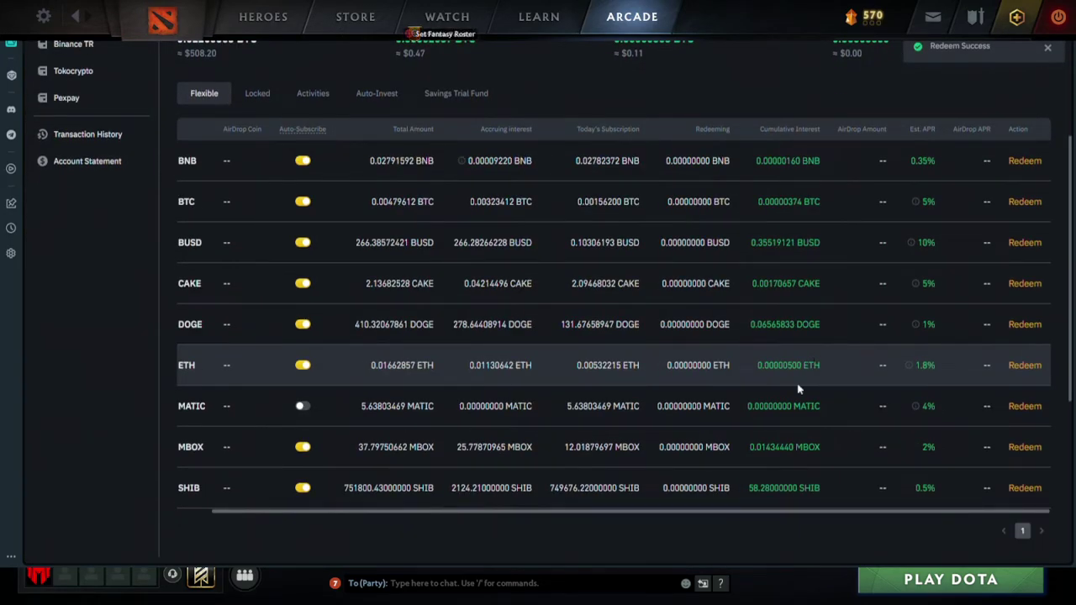
{"action": "left_click_drag", "start_coordinate": [470, 512], "coordinate": [529, 511]}
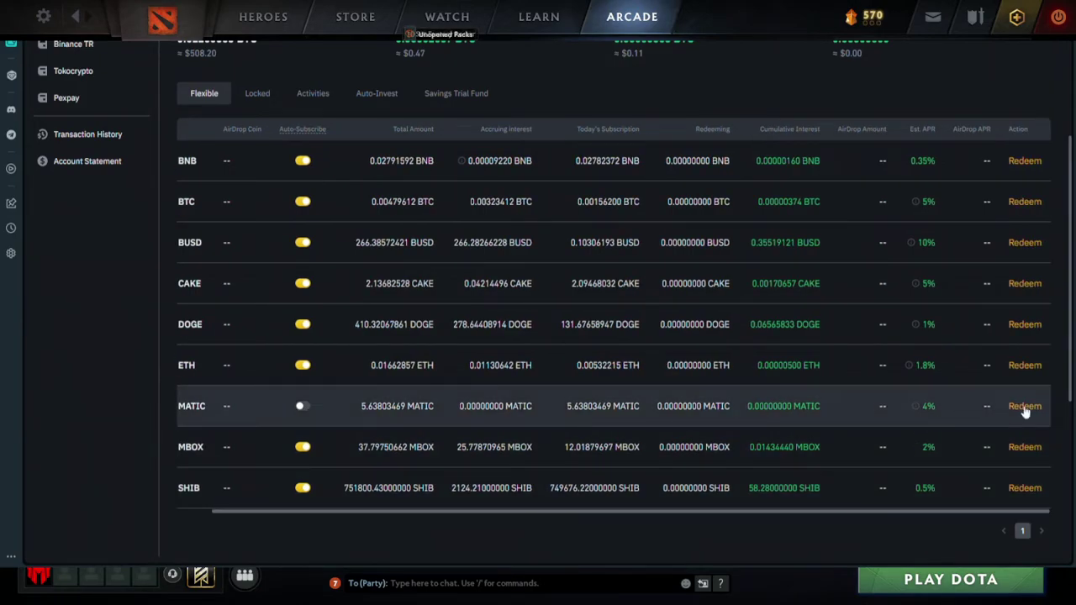
{"action": "left_click", "coordinate": [1008, 407]}
{"action": "left_click", "coordinate": [658, 209]}
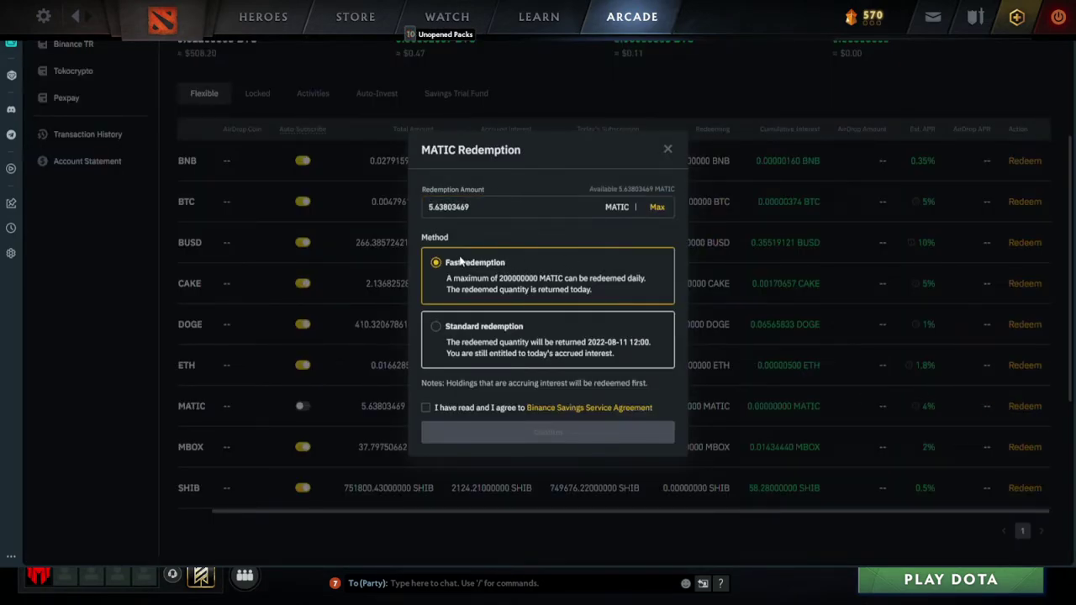
{"action": "left_click", "coordinate": [425, 408]}
{"action": "left_click", "coordinate": [508, 434]}
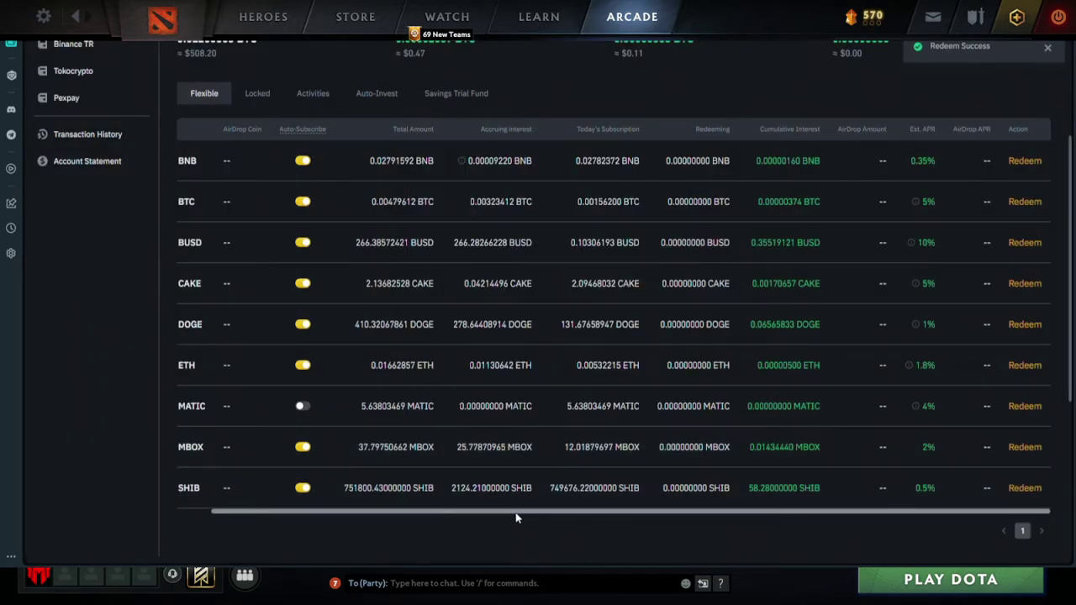
{"action": "left_click_drag", "start_coordinate": [516, 511], "coordinate": [449, 511]}
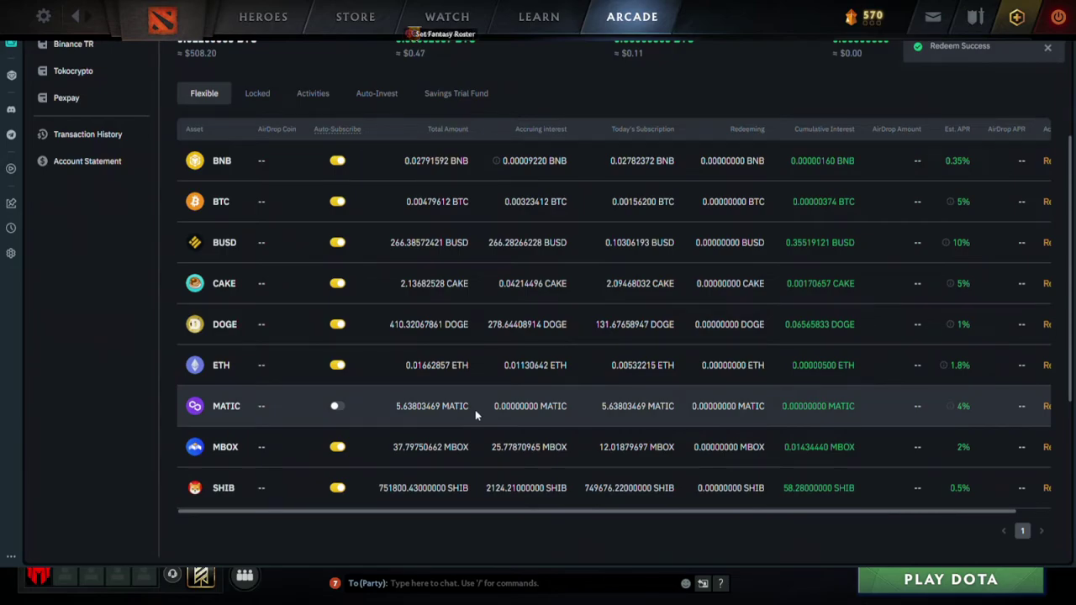
Fill a max CAKE redemption, close it without confirming, and return to the top of the page
{"action": "left_click", "coordinate": [1046, 284]}
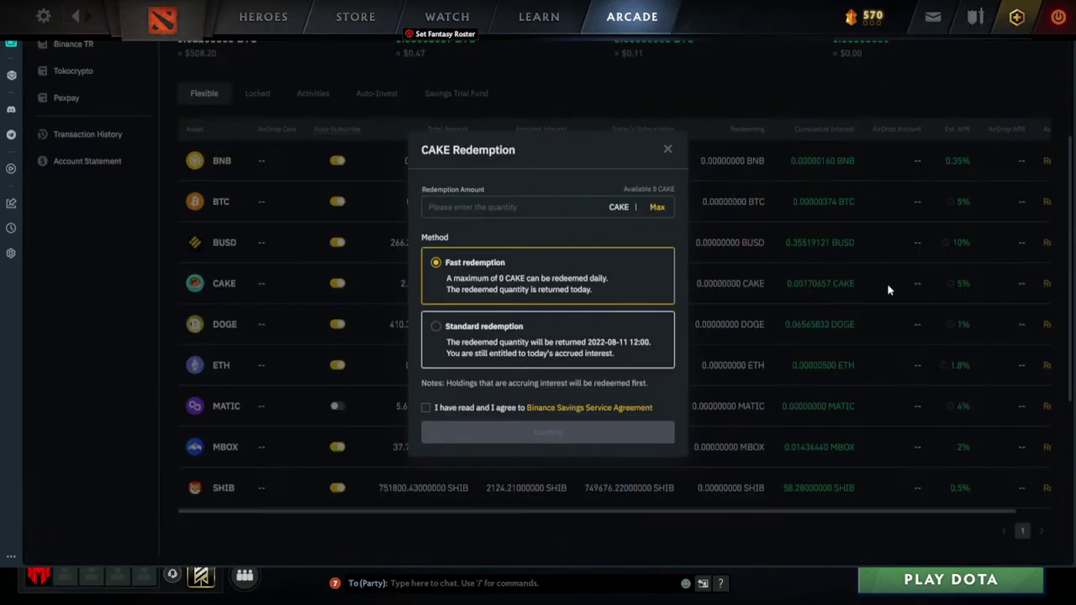
{"action": "left_click", "coordinate": [657, 207]}
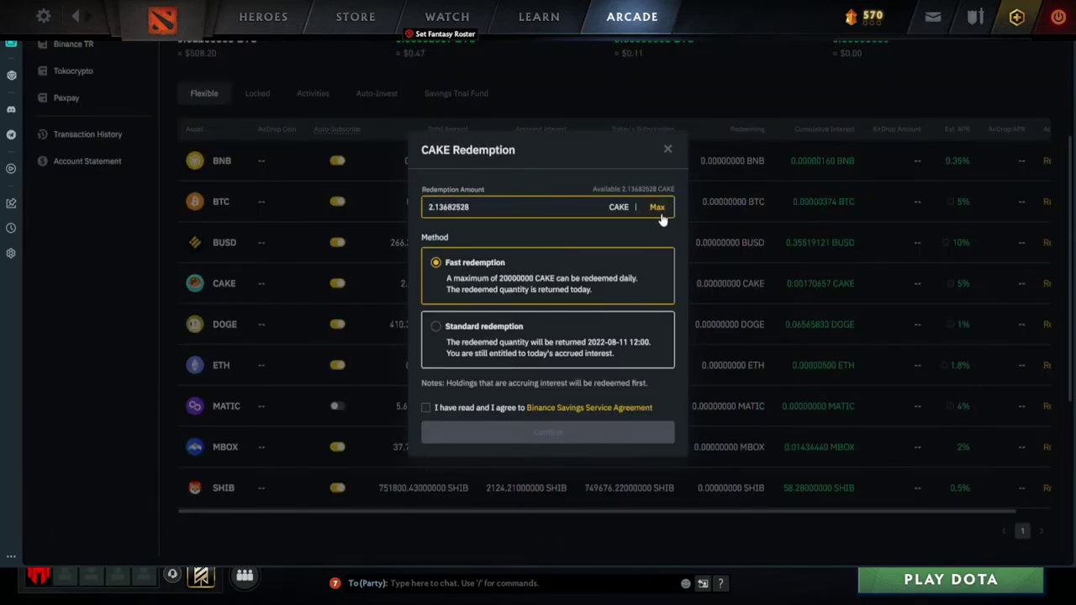
{"action": "left_click", "coordinate": [441, 410]}
{"action": "left_click", "coordinate": [505, 441]}
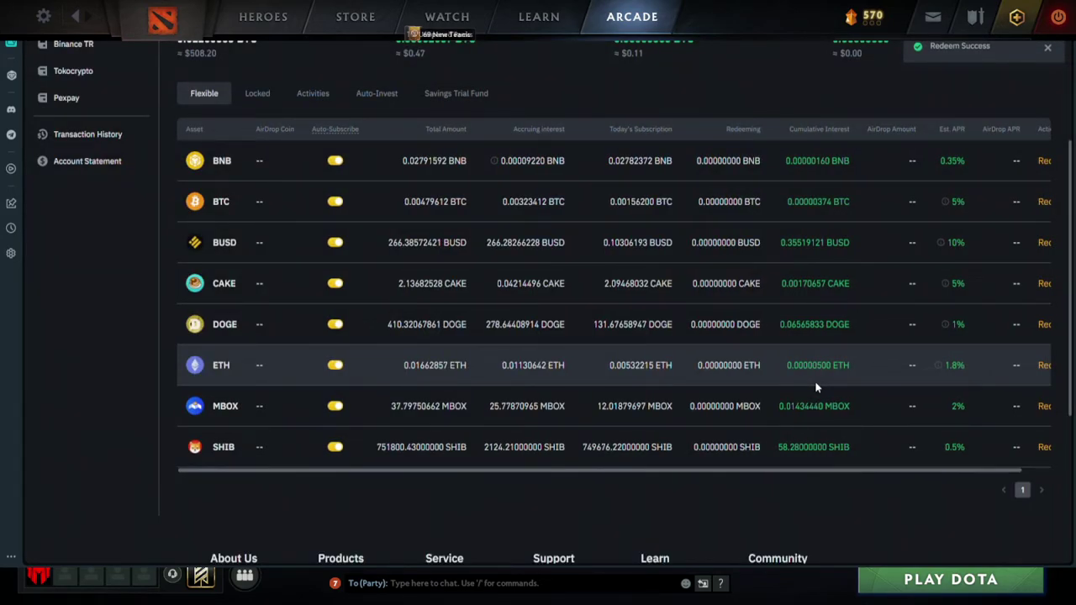
{"action": "scroll", "coordinate": [355, 202], "scroll_direction": "up", "scroll_amount": 2}
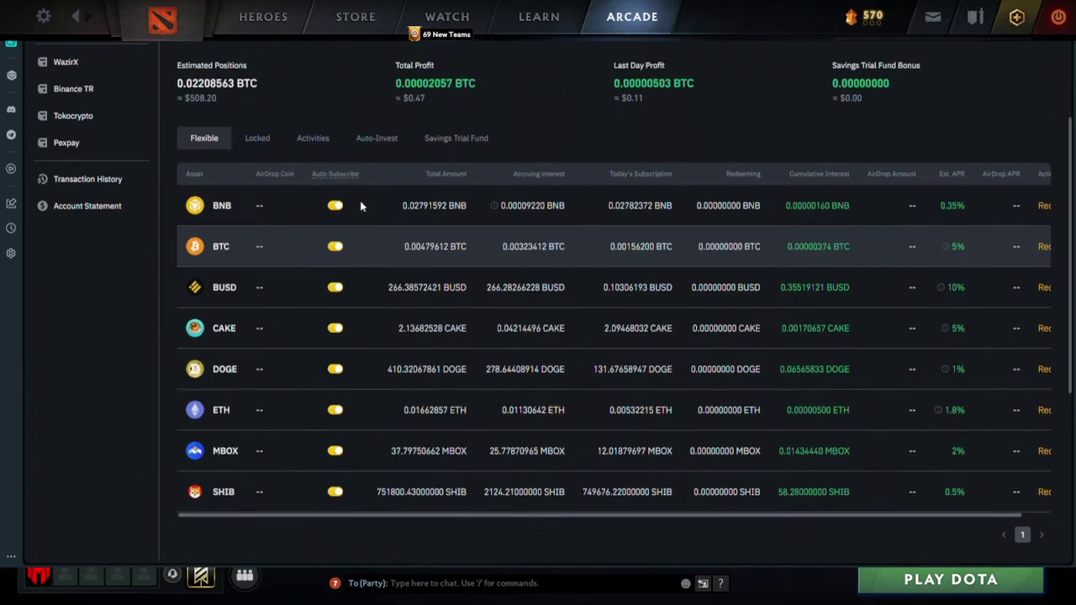
{"action": "scroll", "coordinate": [361, 207], "scroll_direction": "down", "scroll_amount": 1}
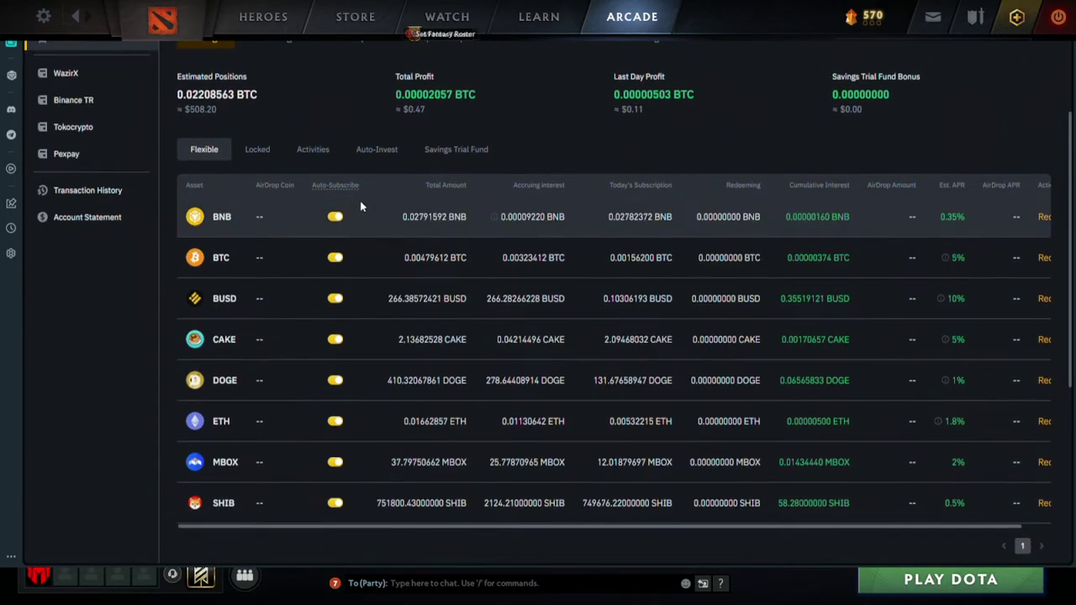
{"action": "scroll", "coordinate": [360, 207], "scroll_direction": "up", "scroll_amount": 1}
{"action": "scroll", "coordinate": [871, 137], "scroll_direction": "up", "scroll_amount": 1}
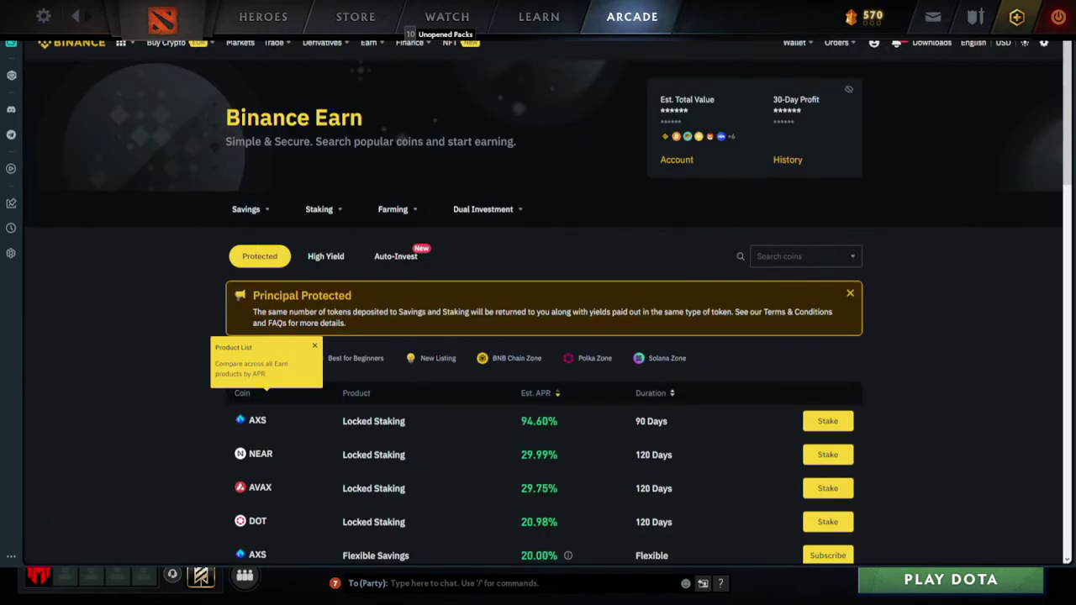
Dismiss the guide tips and filter the Earn products to CAKE
{"action": "scroll", "coordinate": [847, 334], "scroll_direction": "down", "scroll_amount": 1}
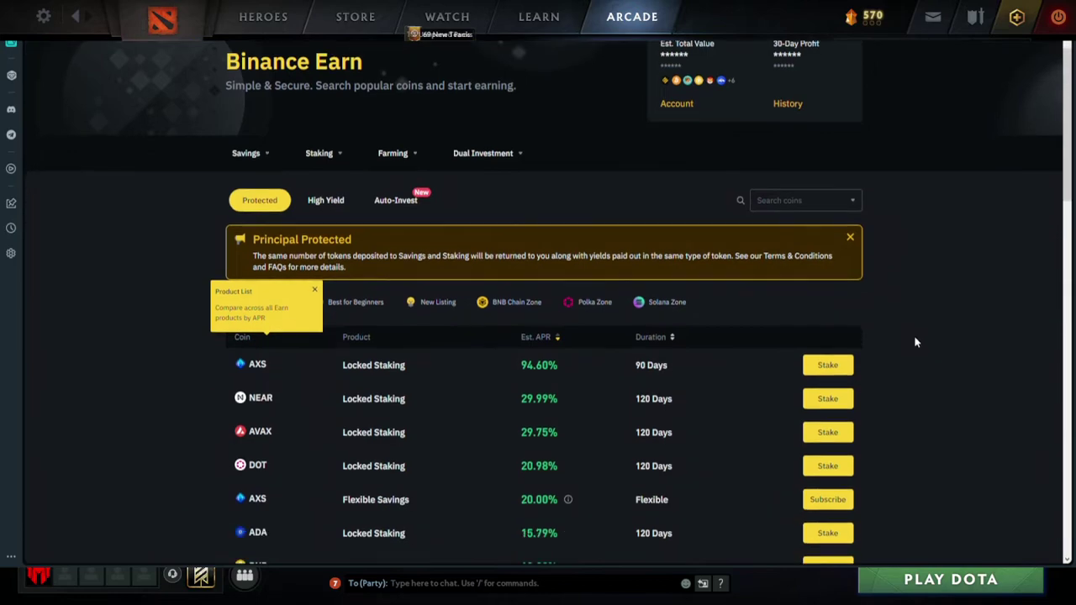
{"action": "left_click", "coordinate": [316, 291]}
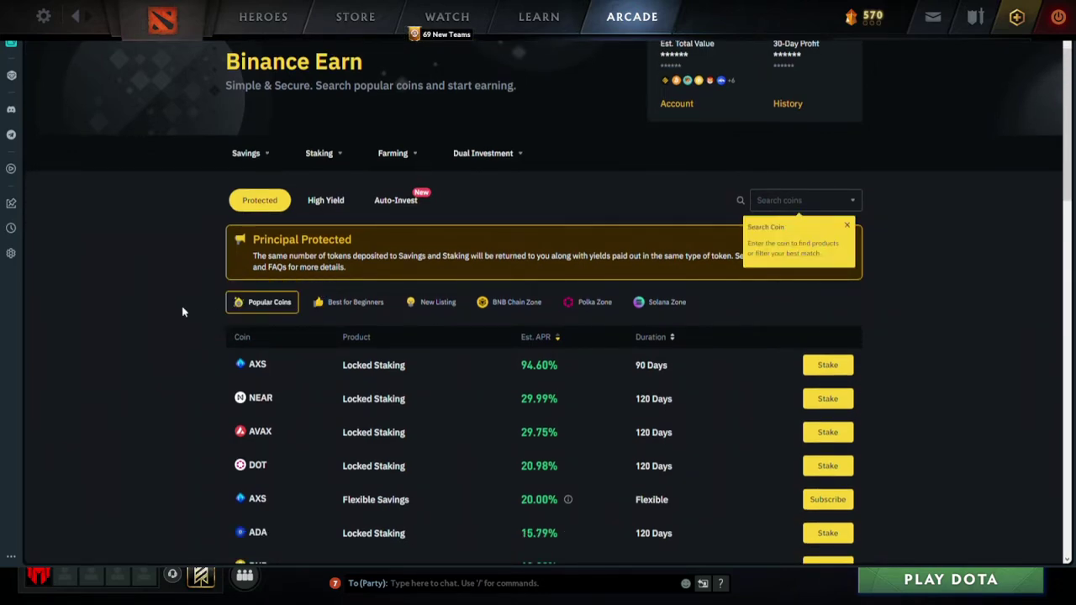
{"action": "scroll", "coordinate": [181, 307], "scroll_direction": "down", "scroll_amount": 3}
{"action": "scroll", "coordinate": [182, 309], "scroll_direction": "up", "scroll_amount": 1}
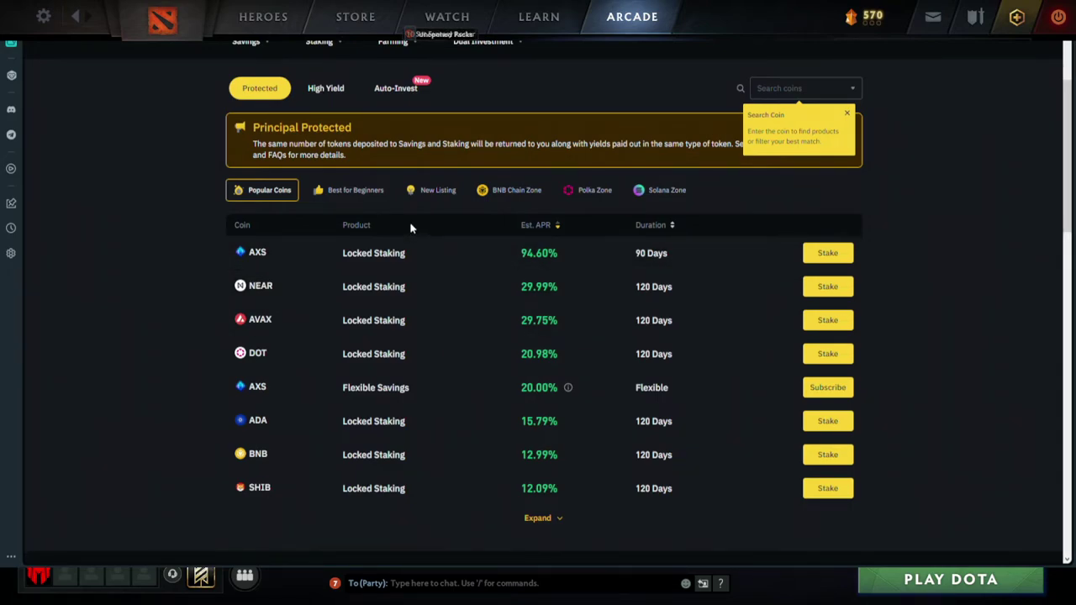
{"action": "left_click", "coordinate": [846, 113]}
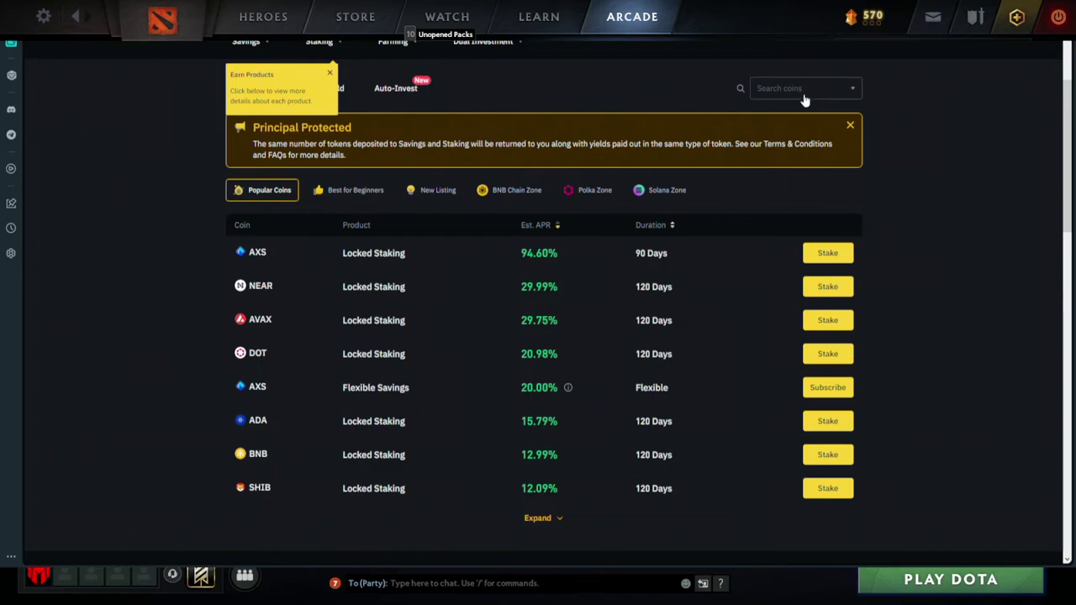
{"action": "left_click", "coordinate": [805, 92]}
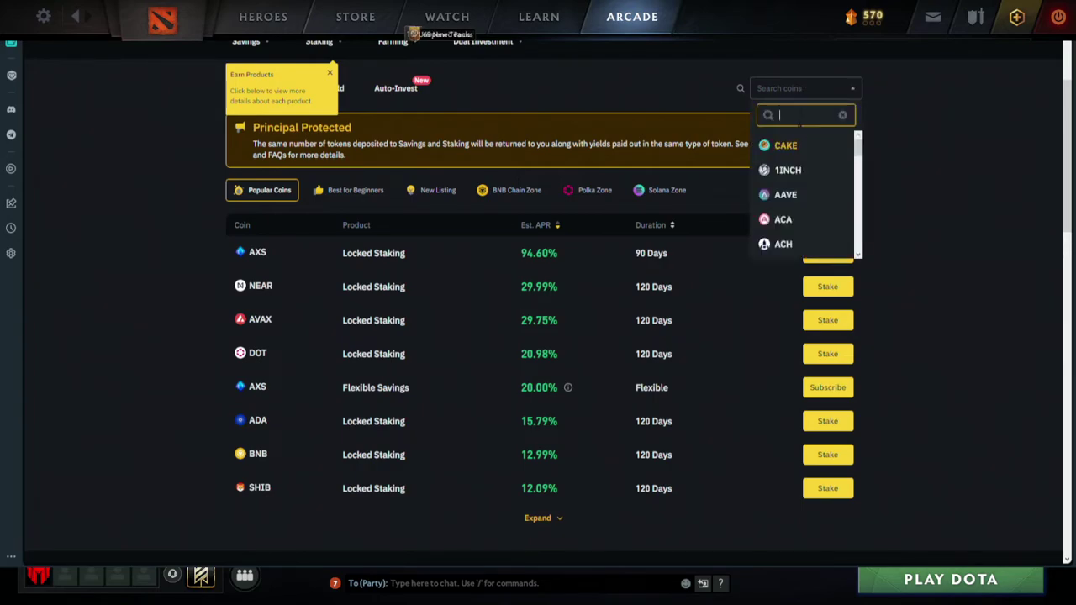
{"action": "left_click", "coordinate": [793, 147]}
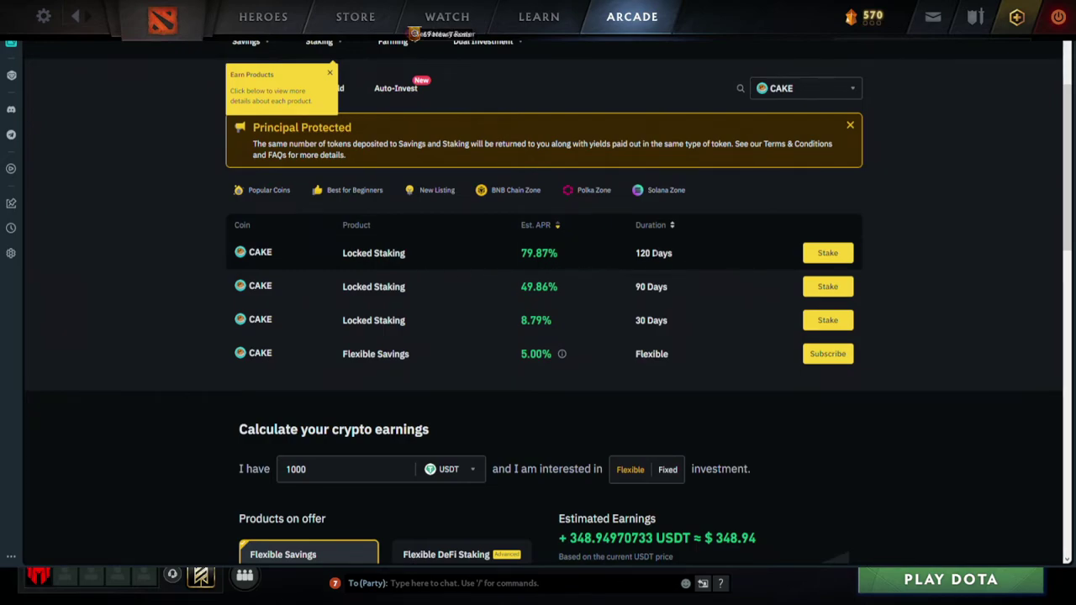
Start staking CAKE in the 120-day locked offer at 79.87% APR
{"action": "left_click_drag", "start_coordinate": [556, 253], "coordinate": [519, 253]}
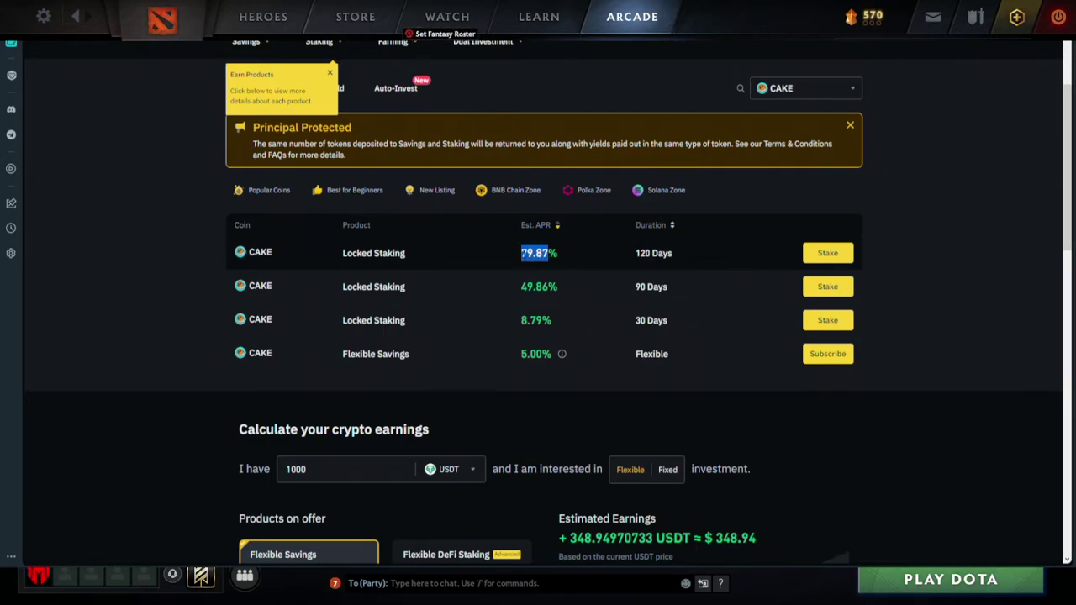
{"action": "left_click", "coordinate": [592, 260]}
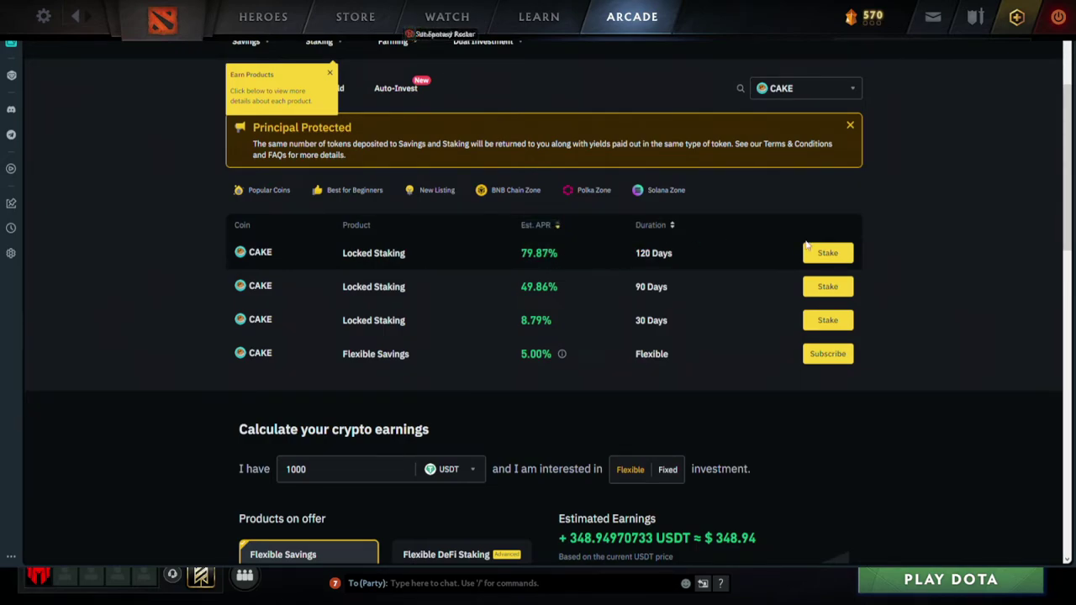
{"action": "left_click", "coordinate": [827, 254]}
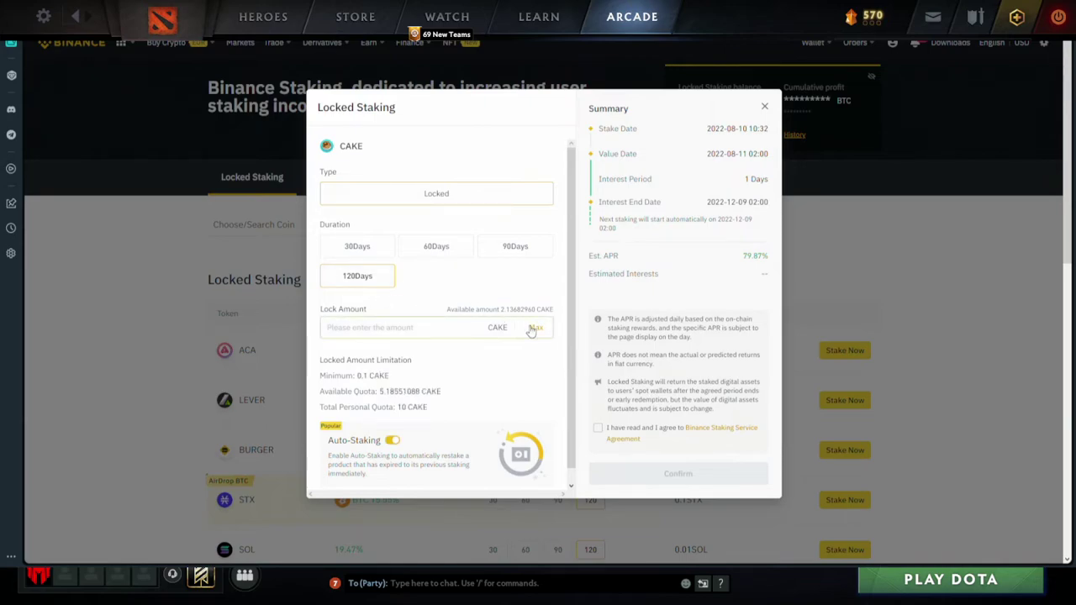
Enter the full 2.1368296 CAKE balance, accept the service agreement and submit the 120-day stake
{"action": "left_click", "coordinate": [535, 328]}
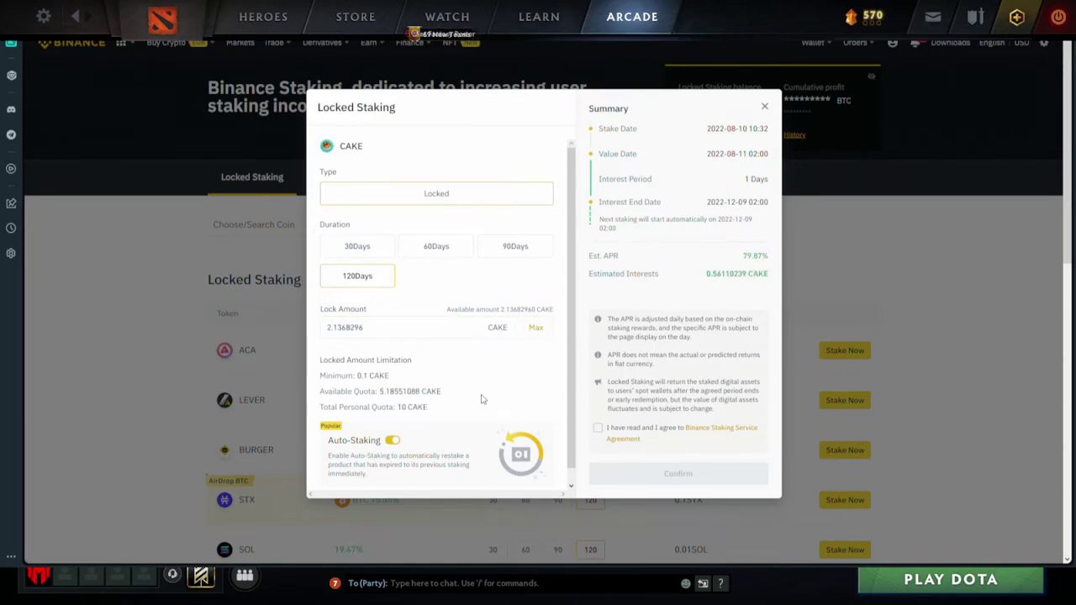
{"action": "scroll", "coordinate": [374, 419], "scroll_direction": "down", "scroll_amount": 1}
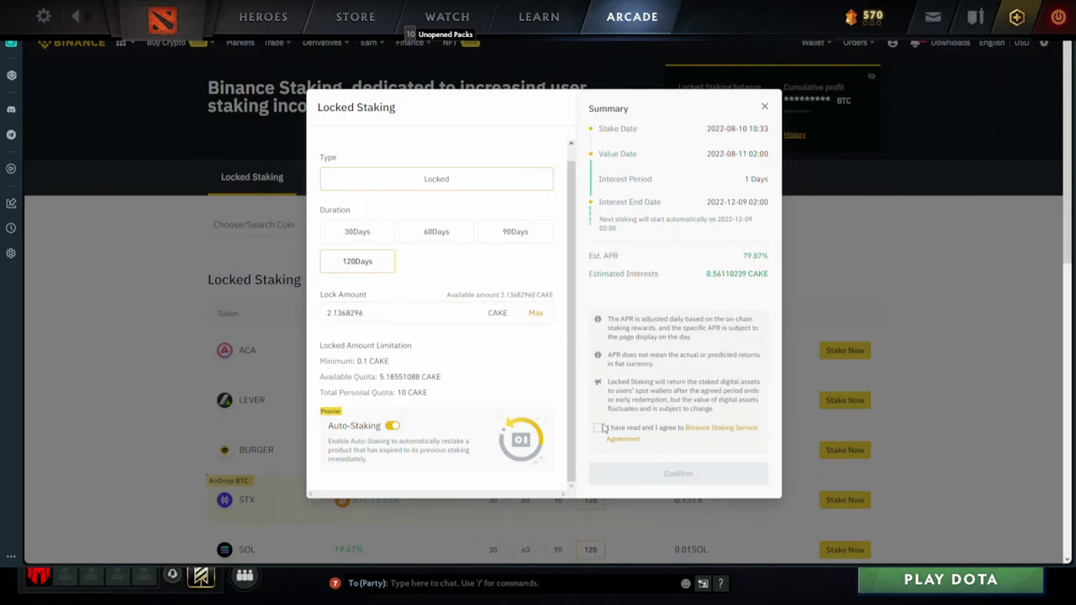
{"action": "left_click", "coordinate": [598, 428]}
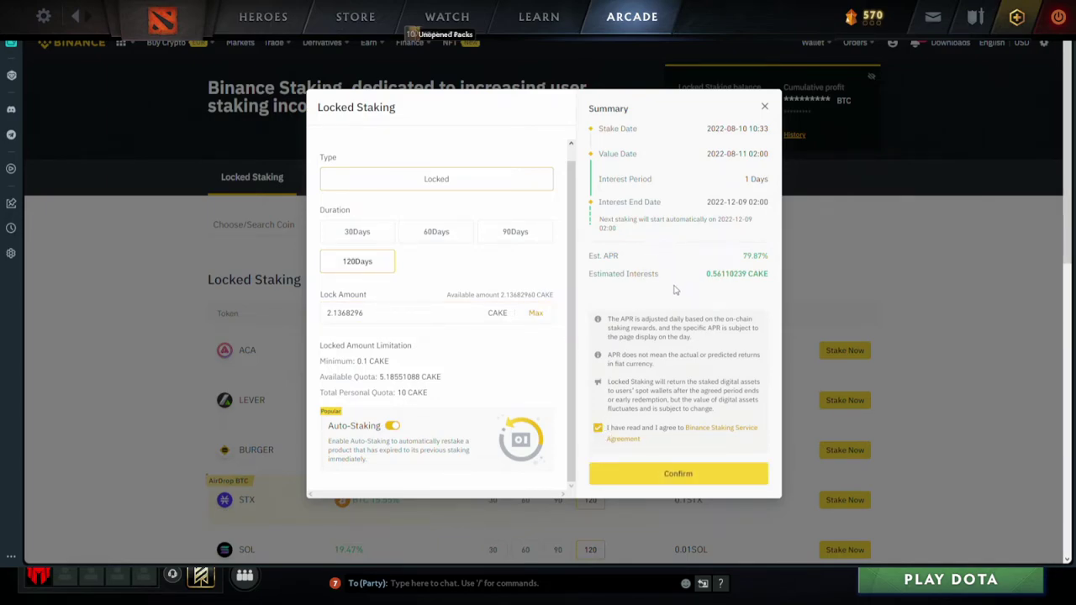
{"action": "left_click", "coordinate": [667, 477]}
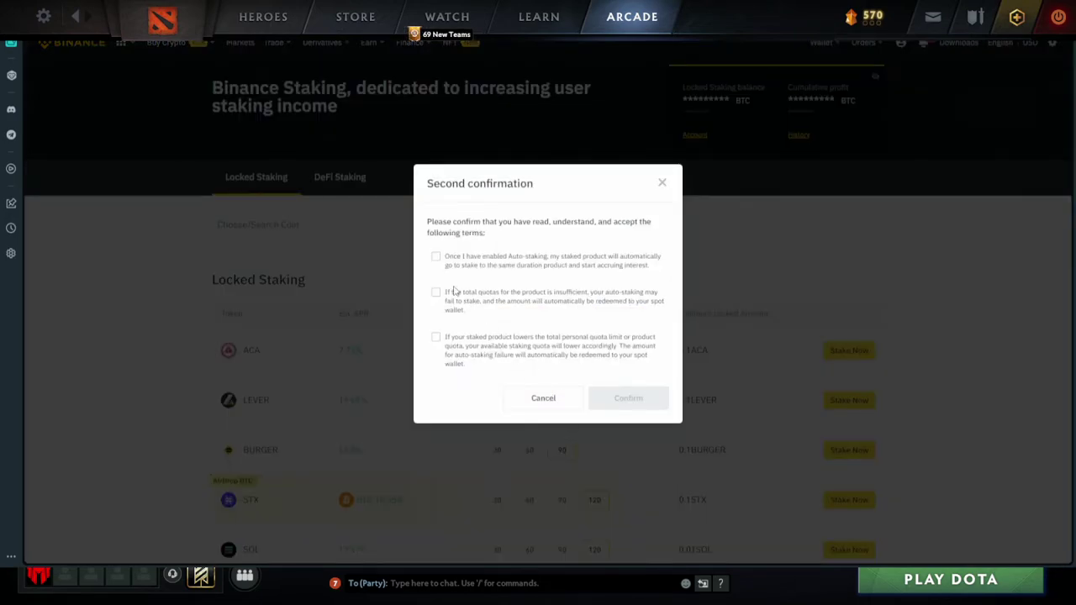
Accept all three auto-staking terms, finalise the CAKE stake and go to Earn holdings
{"action": "left_click", "coordinate": [435, 257]}
{"action": "left_click", "coordinate": [435, 337]}
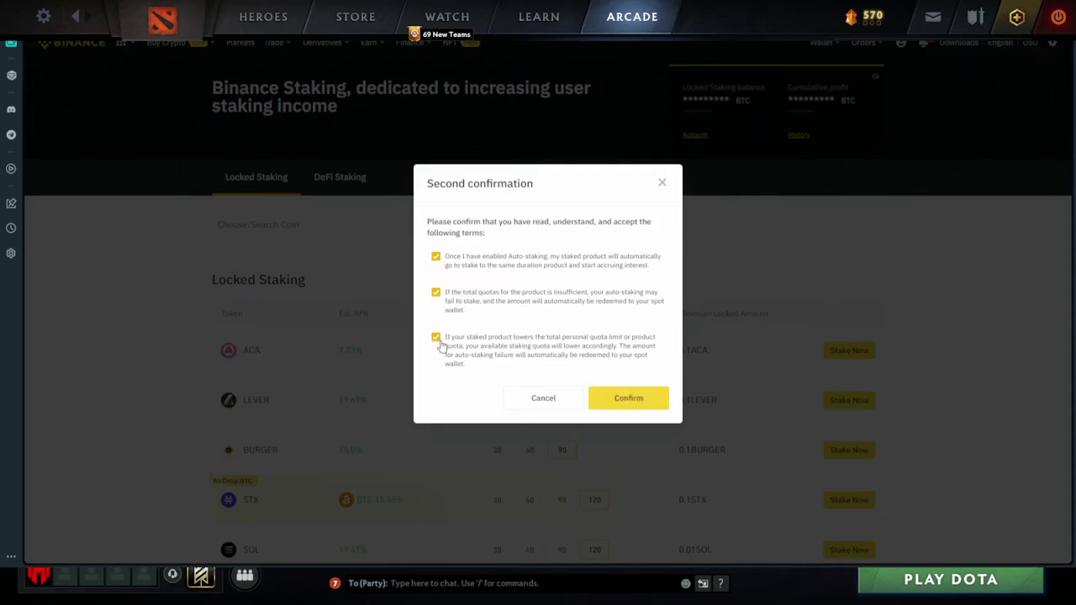
{"action": "left_click", "coordinate": [652, 397]}
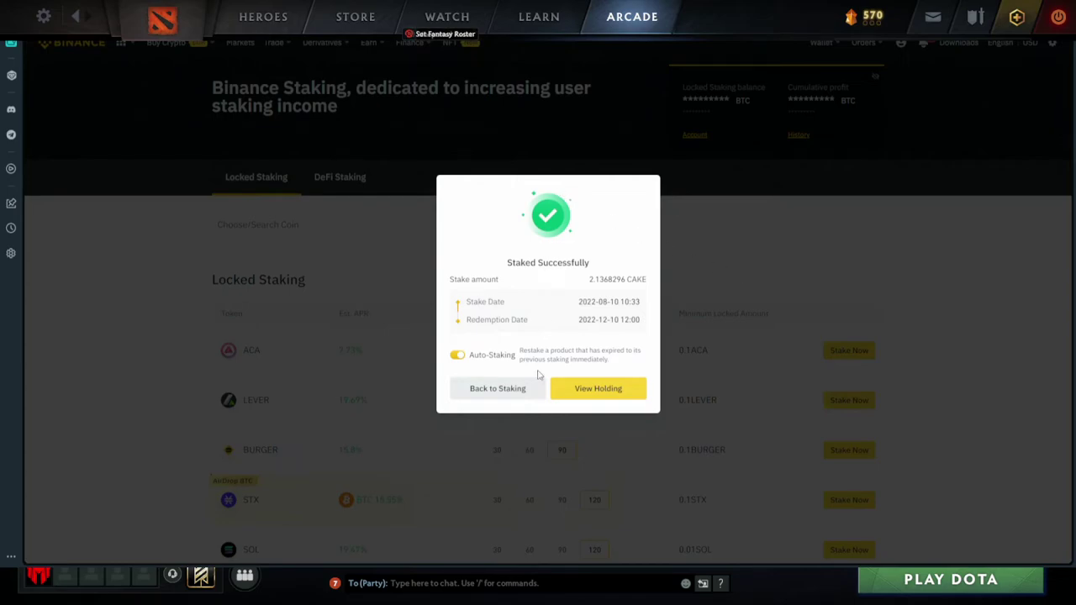
{"action": "left_click", "coordinate": [461, 388]}
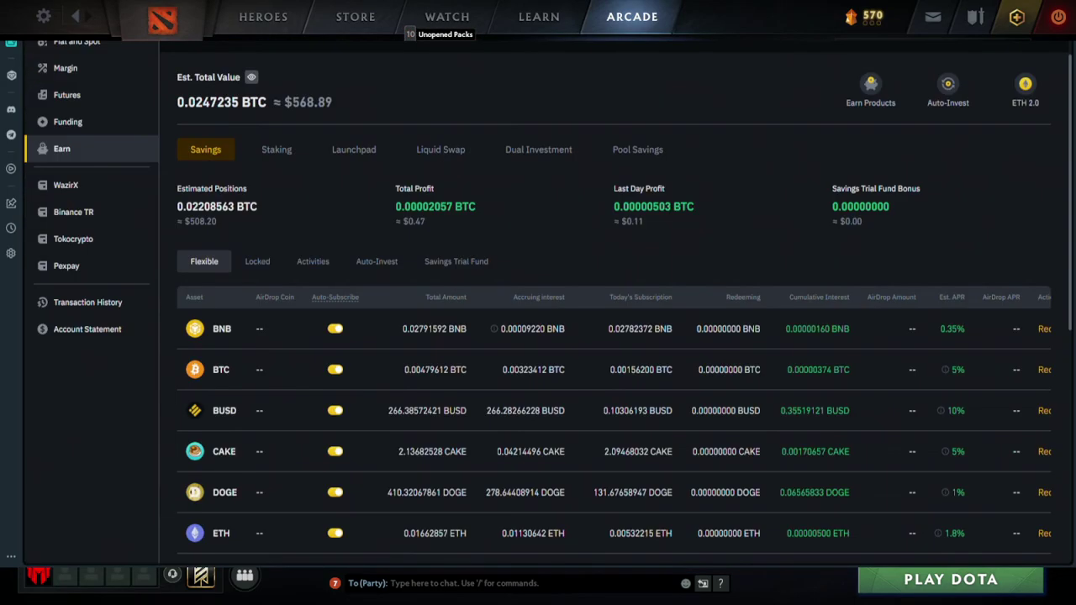
Check the locked staking positions, reload with F5, then reopen Staking to find the new 120-day CAKE row
{"action": "left_click", "coordinate": [276, 150]}
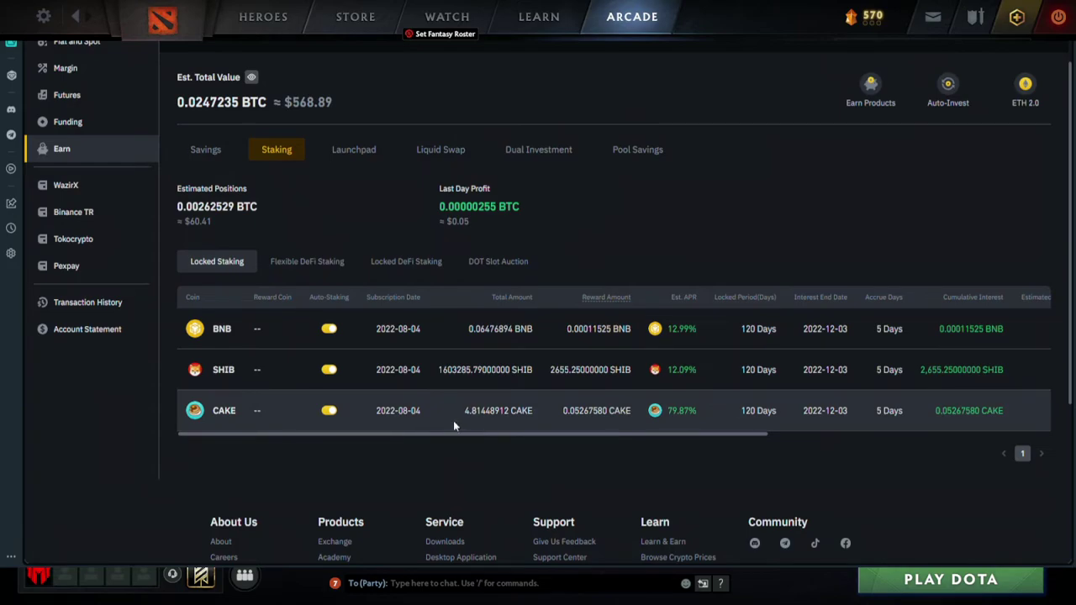
{"action": "double_click", "coordinate": [747, 410]}
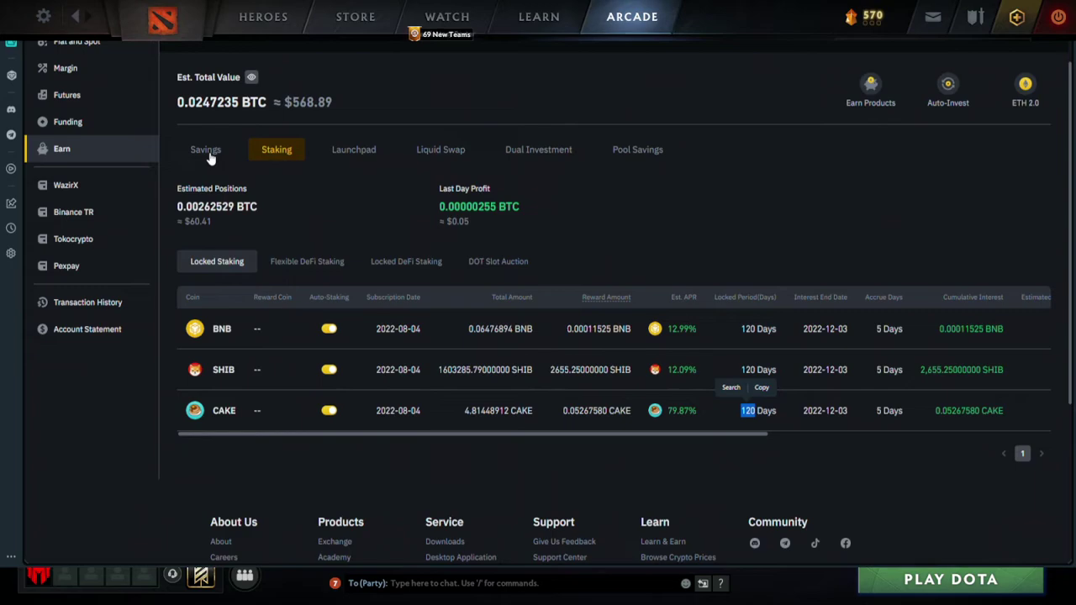
{"action": "left_click", "coordinate": [386, 252]}
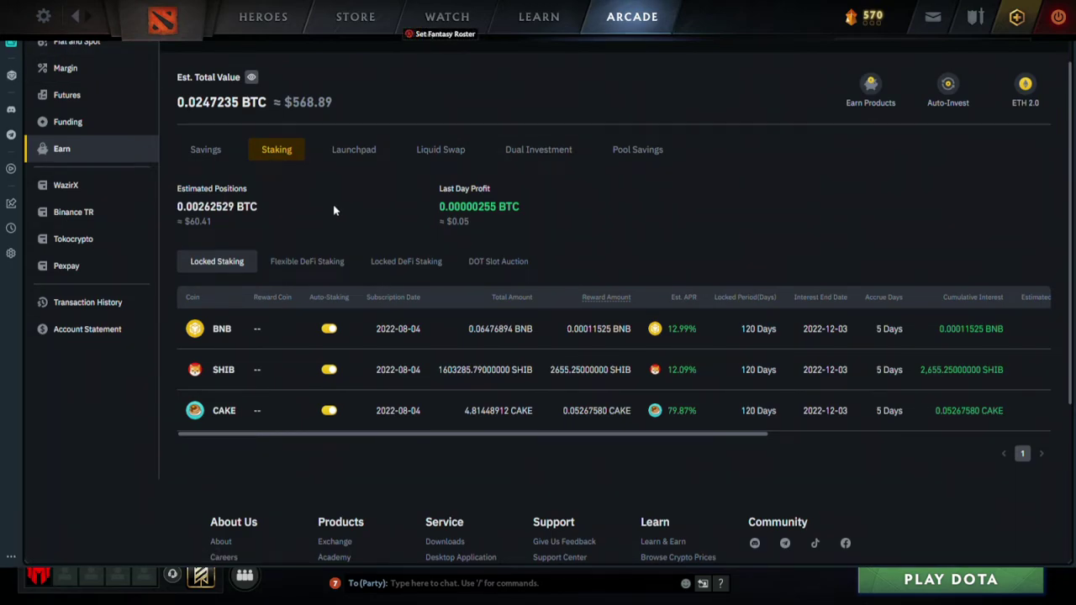
{"action": "key", "text": "F5"}
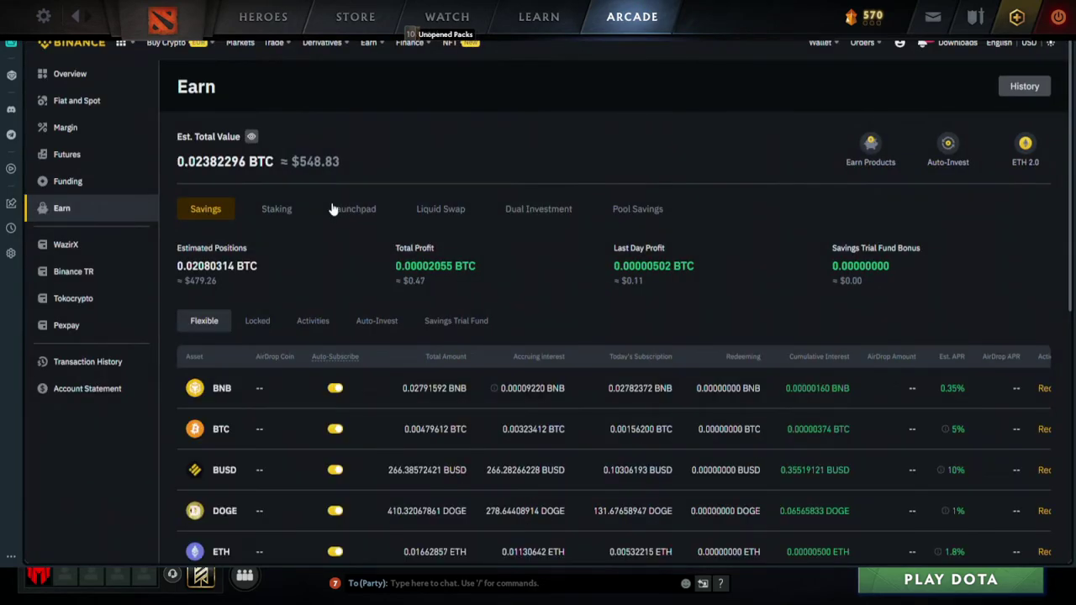
{"action": "left_click", "coordinate": [272, 215]}
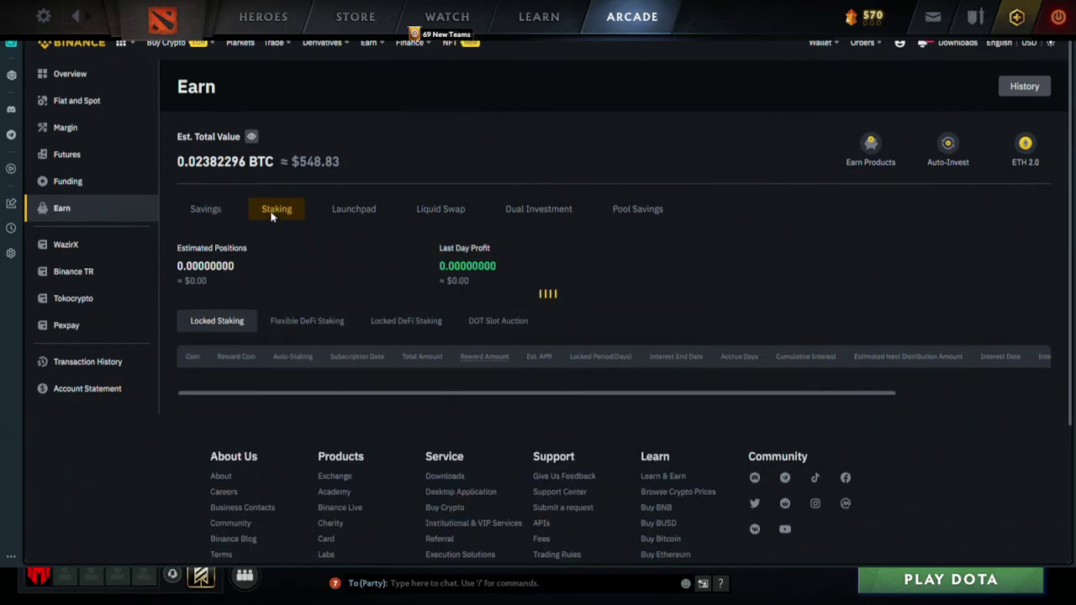
{"action": "scroll", "coordinate": [223, 350], "scroll_direction": "down", "scroll_amount": 1}
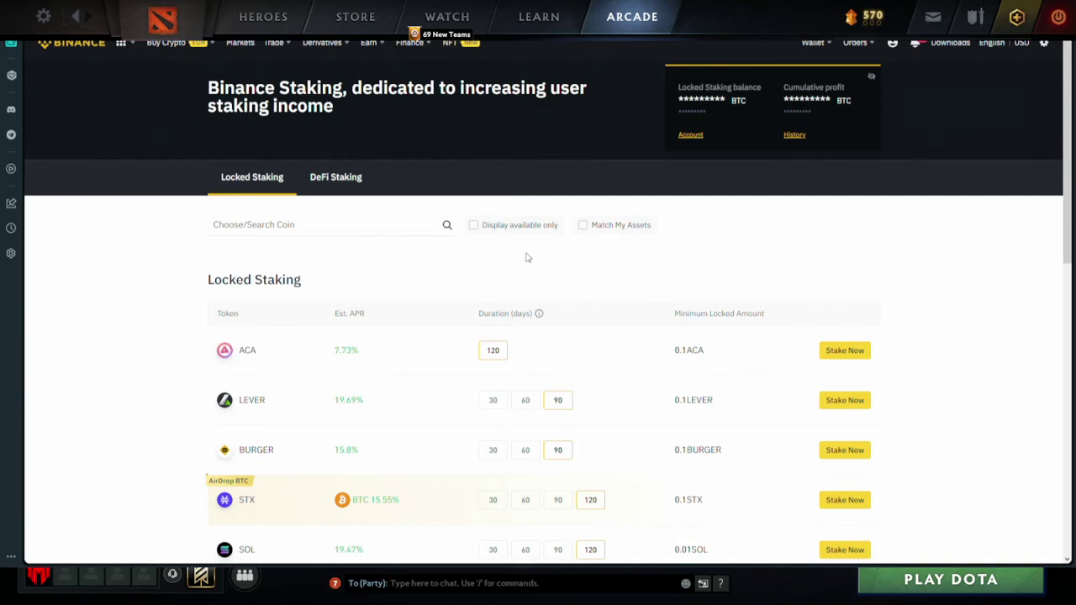
Tick 'Display available only' and 'Match My Assets' so only ADA, AVAX, AXS and MATIC remain
{"action": "left_click", "coordinate": [474, 225]}
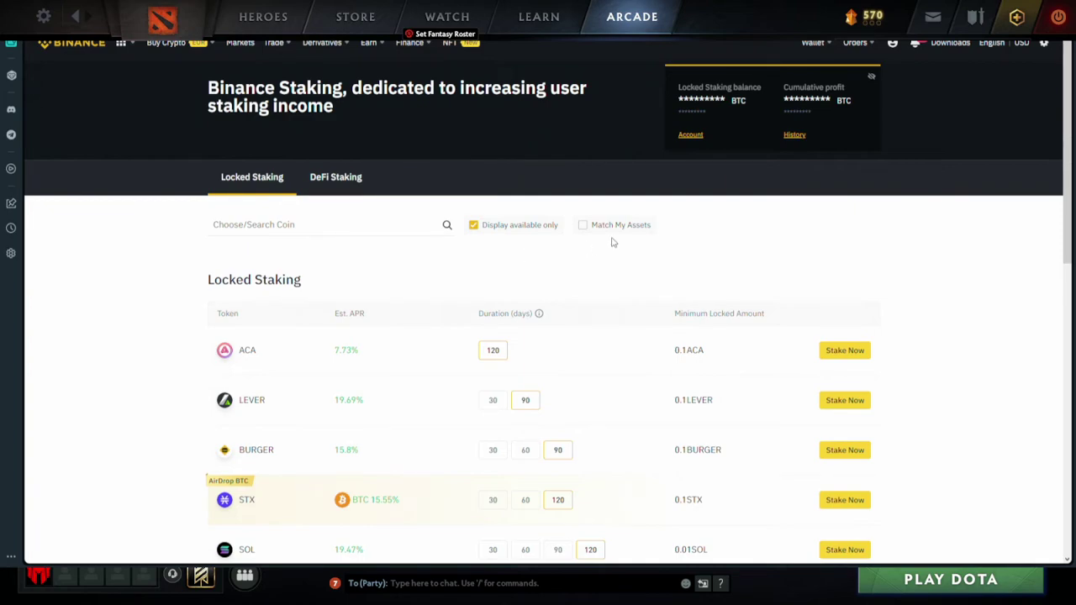
{"action": "left_click", "coordinate": [583, 225]}
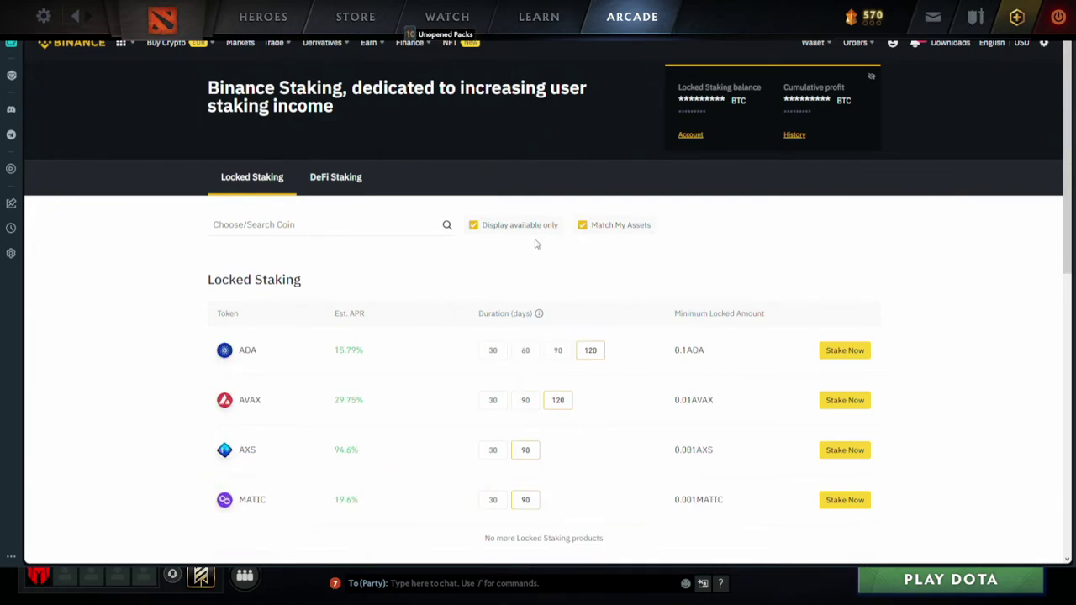
{"action": "scroll", "coordinate": [535, 243], "scroll_direction": "down", "scroll_amount": 1}
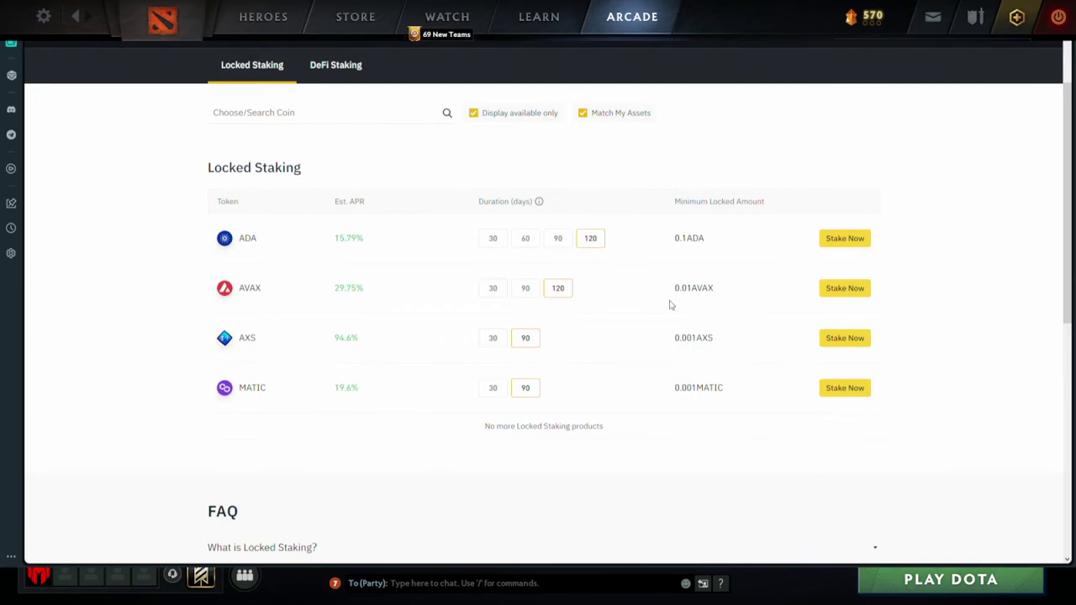
Lock the full ADA balance in locked staking with all three auto-staking terms accepted
{"action": "left_click", "coordinate": [845, 241]}
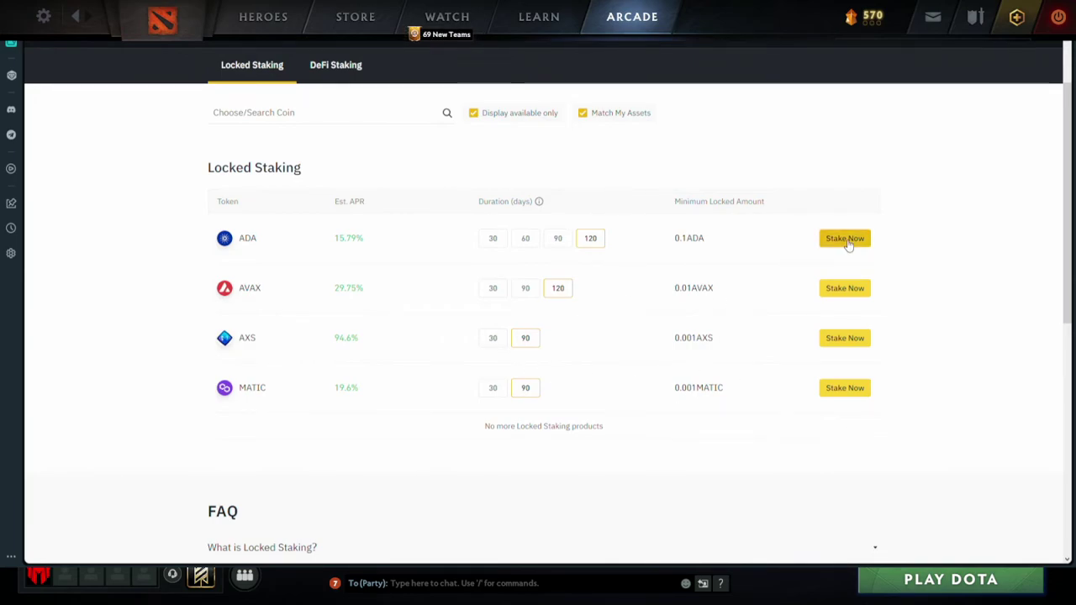
{"action": "left_click", "coordinate": [539, 328]}
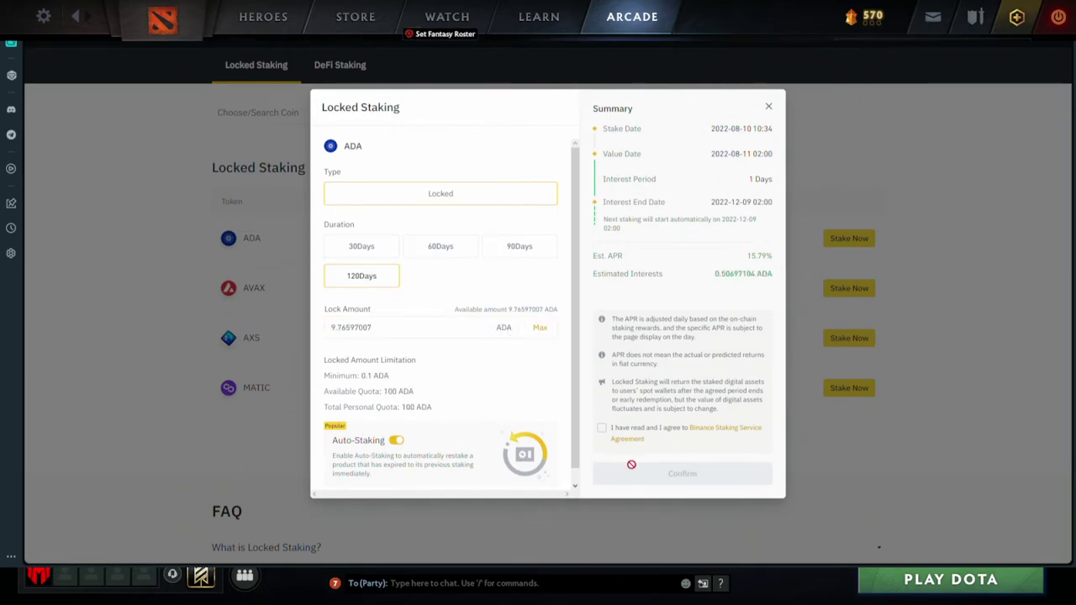
{"action": "left_click", "coordinate": [601, 428]}
{"action": "left_click", "coordinate": [681, 475]}
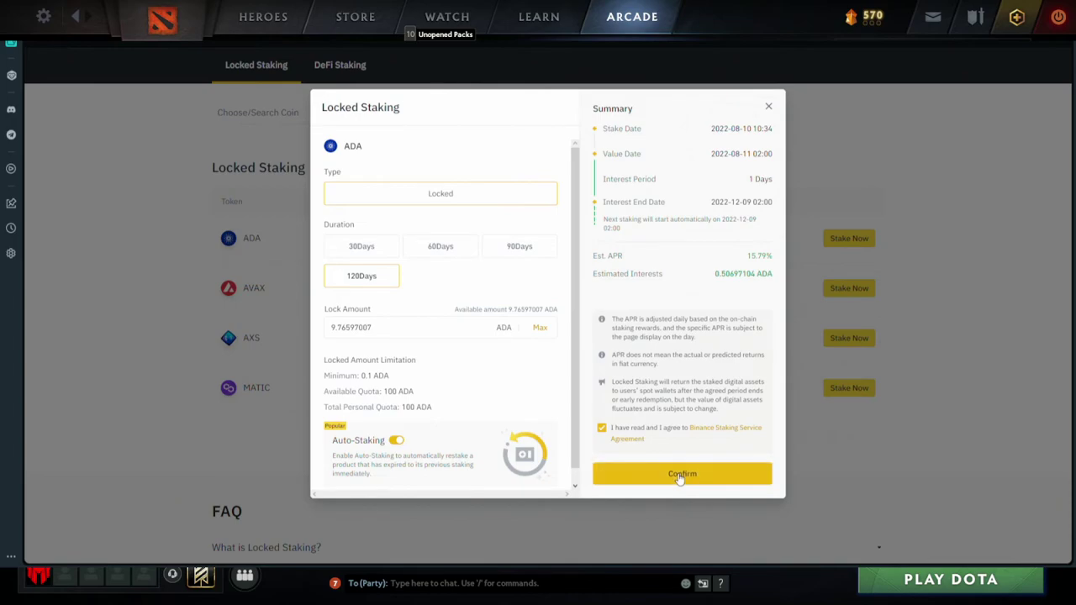
{"action": "left_click", "coordinate": [438, 257]}
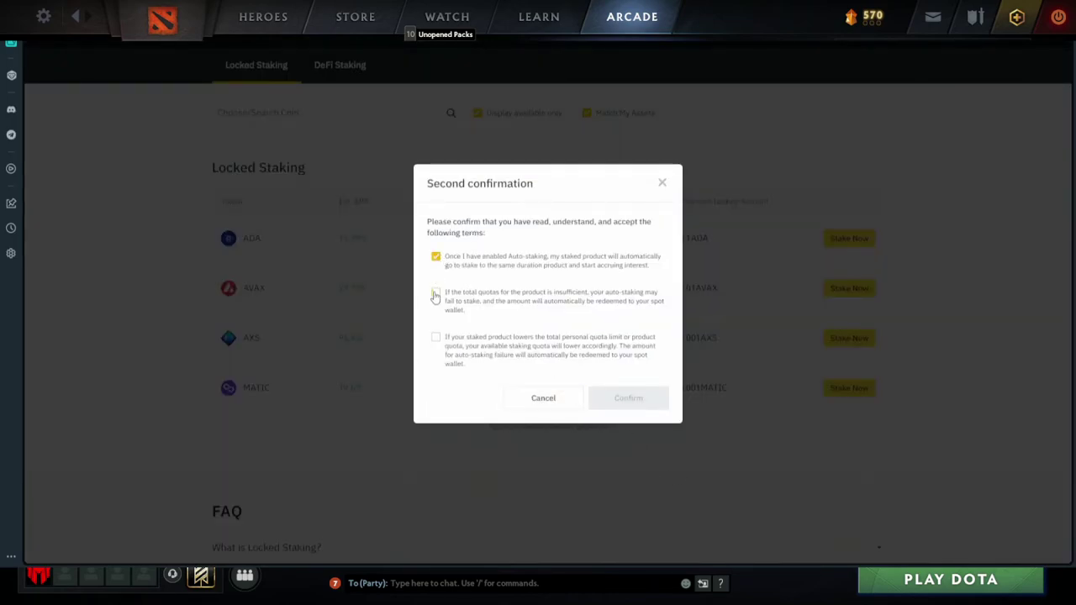
{"action": "left_click", "coordinate": [435, 292]}
{"action": "left_click", "coordinate": [435, 337]}
{"action": "left_click", "coordinate": [627, 397]}
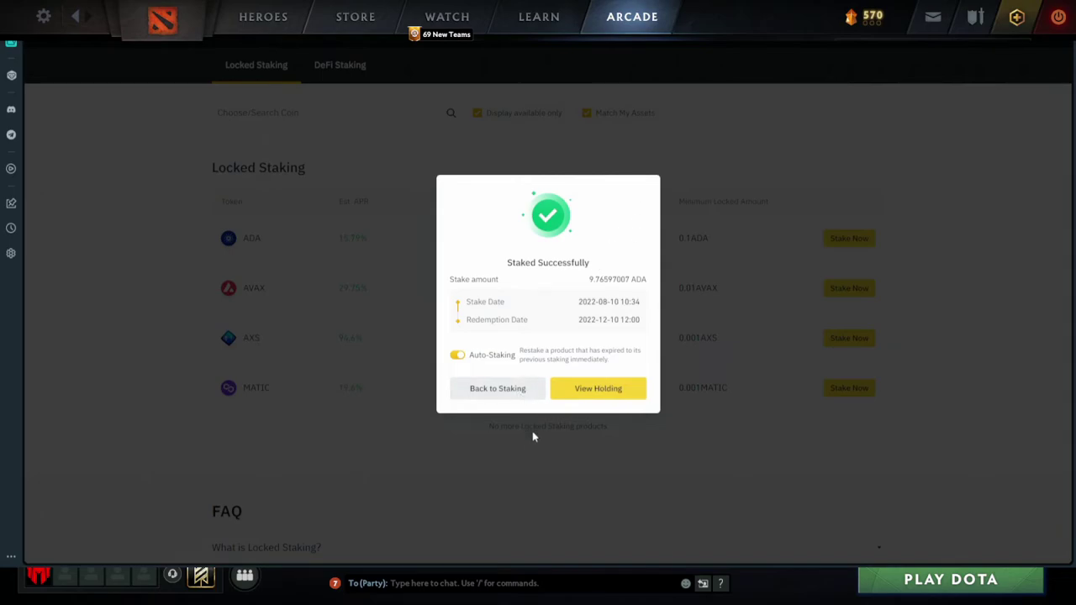
{"action": "left_click", "coordinate": [503, 395]}
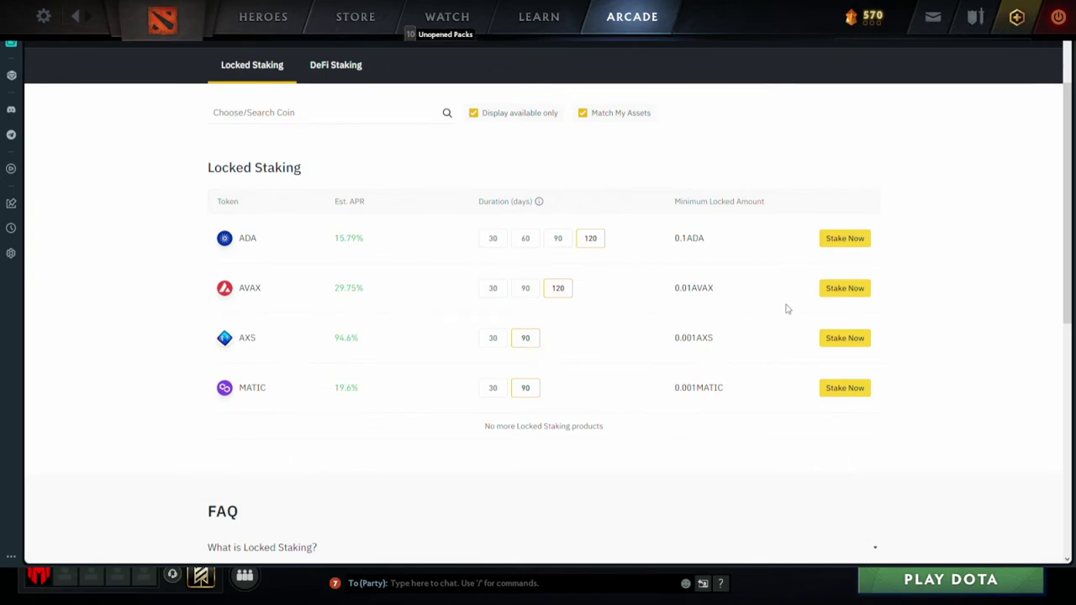
Lock the full 0.18173473 AVAX balance for 120 days with auto-staking on
{"action": "left_click", "coordinate": [833, 289]}
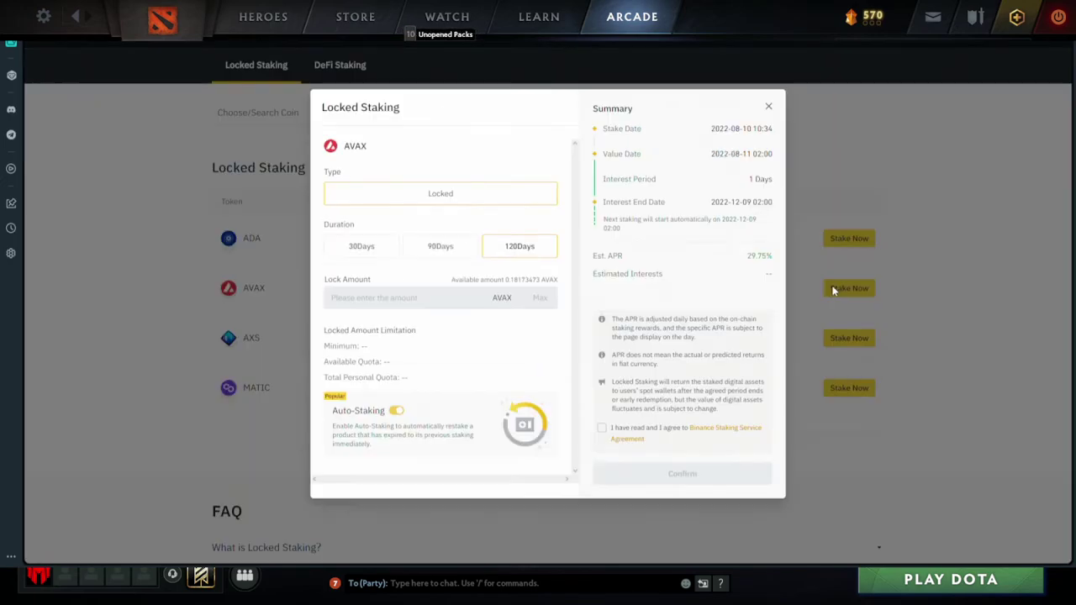
{"action": "left_click", "coordinate": [540, 298]}
{"action": "left_click", "coordinate": [602, 428]}
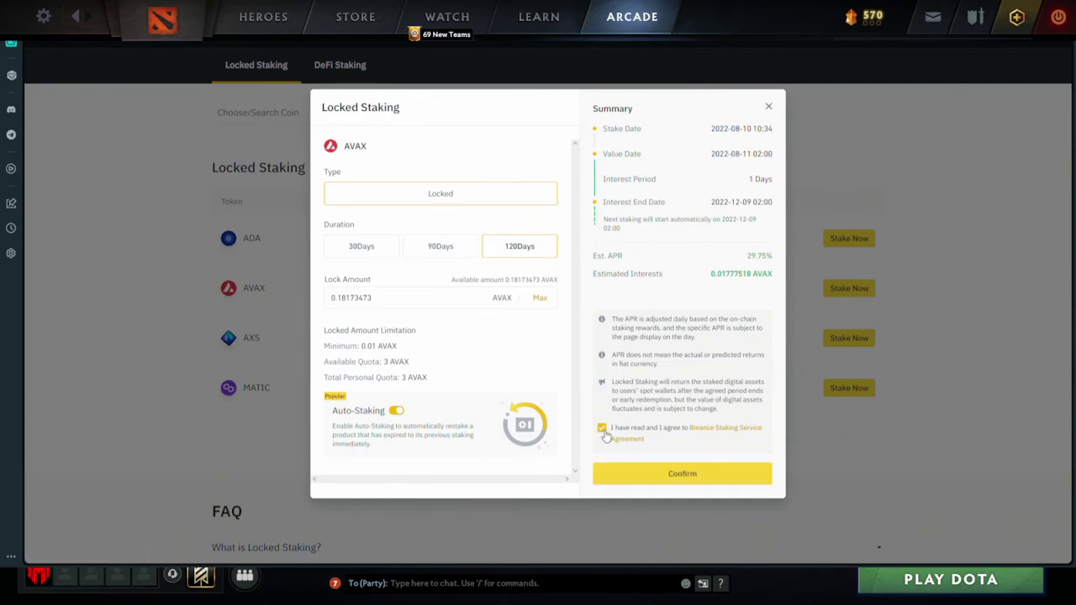
{"action": "left_click", "coordinate": [670, 476]}
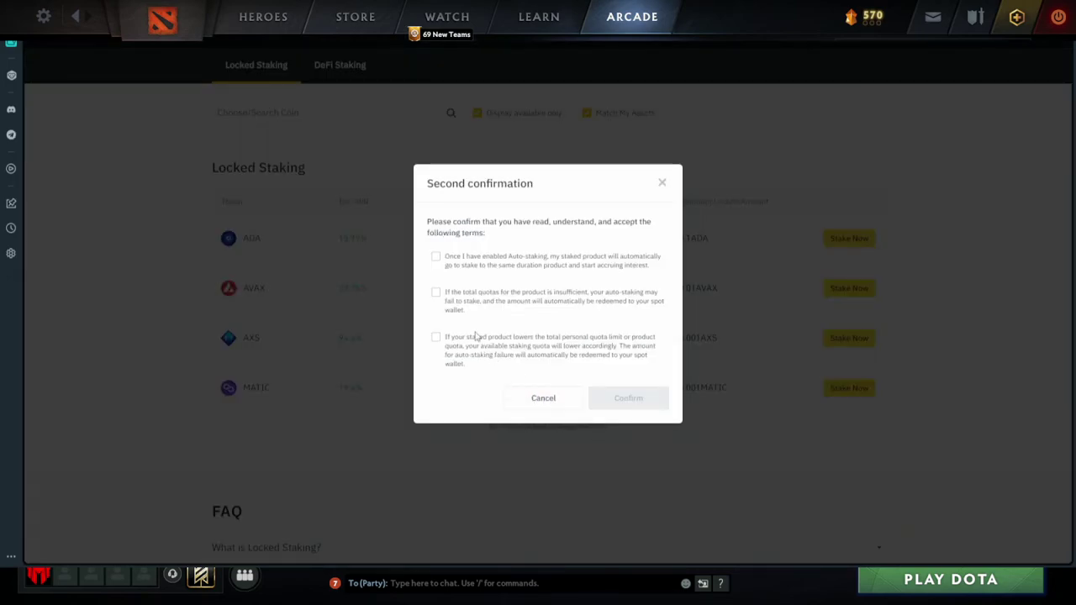
{"action": "left_click", "coordinate": [435, 257]}
{"action": "left_click", "coordinate": [435, 291]}
{"action": "left_click", "coordinate": [436, 337]}
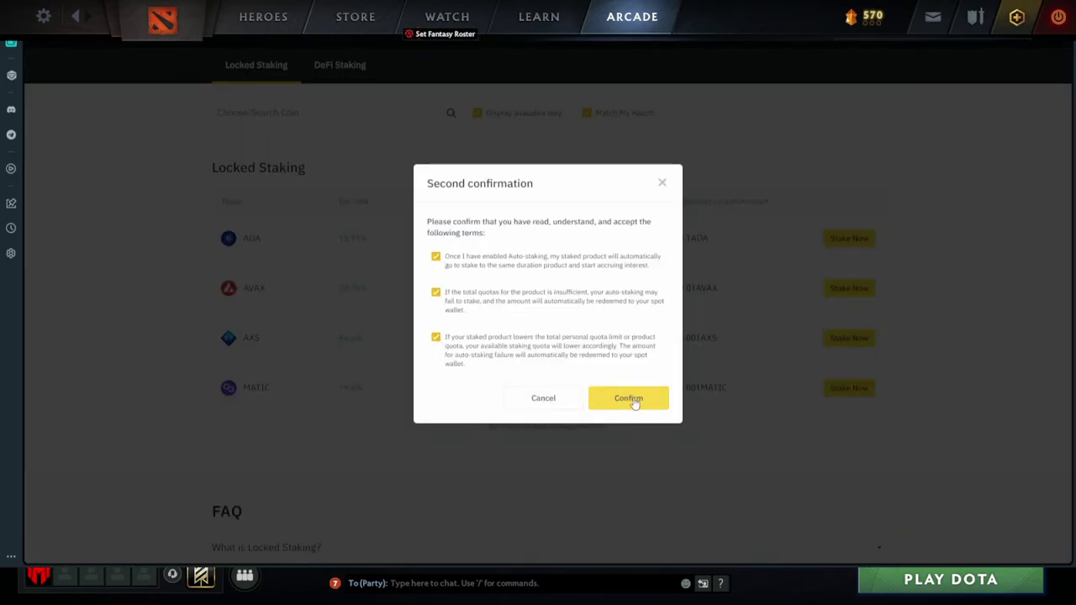
{"action": "left_click", "coordinate": [631, 397]}
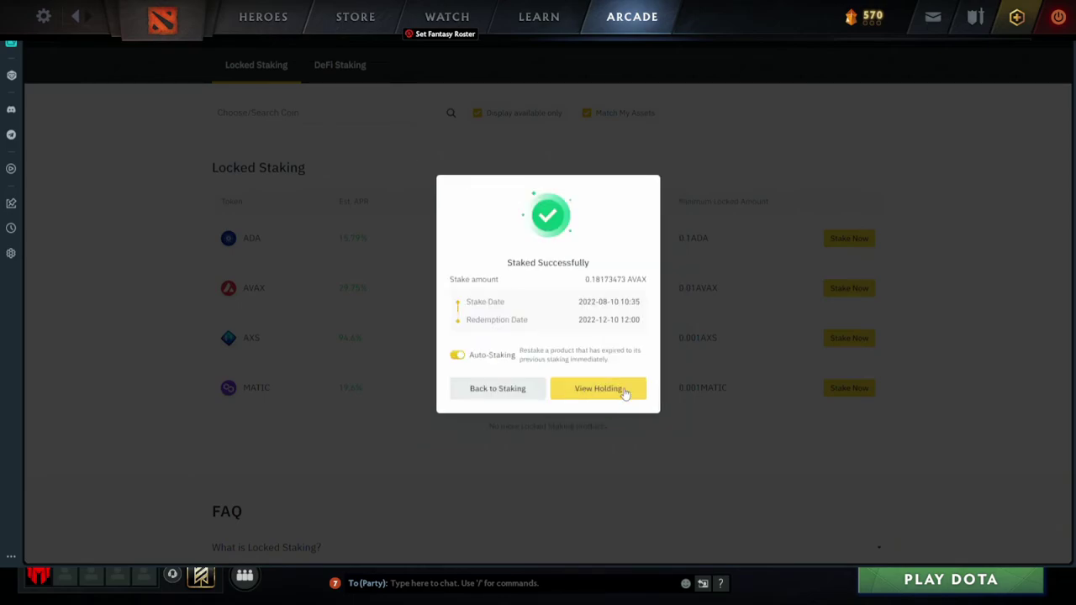
{"action": "left_click", "coordinate": [502, 387]}
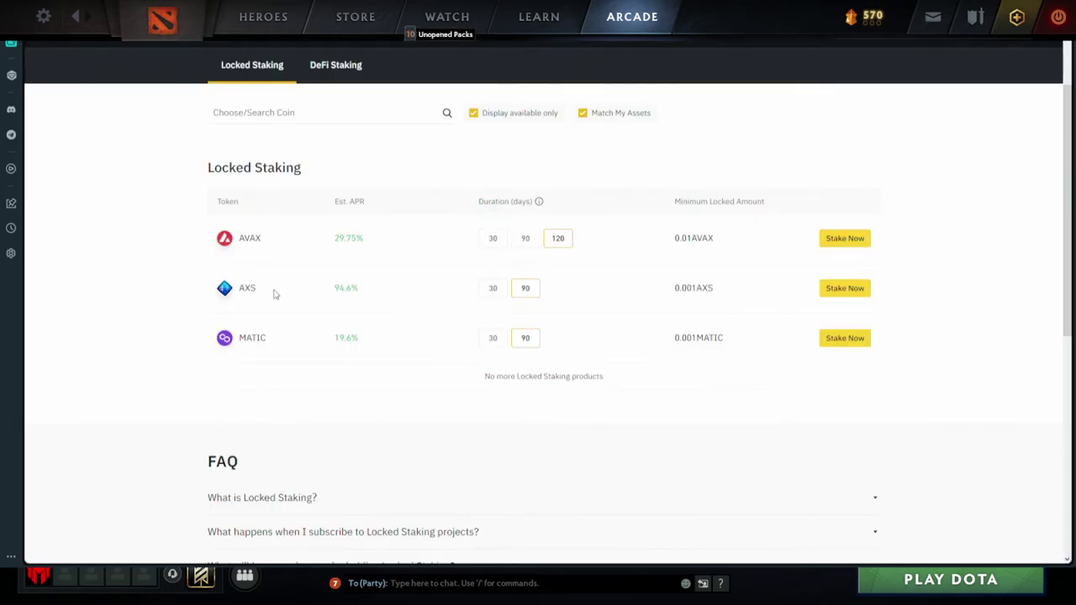
Lock the full AXS balance for 90 days with auto-staking enabled
{"action": "left_click", "coordinate": [845, 288]}
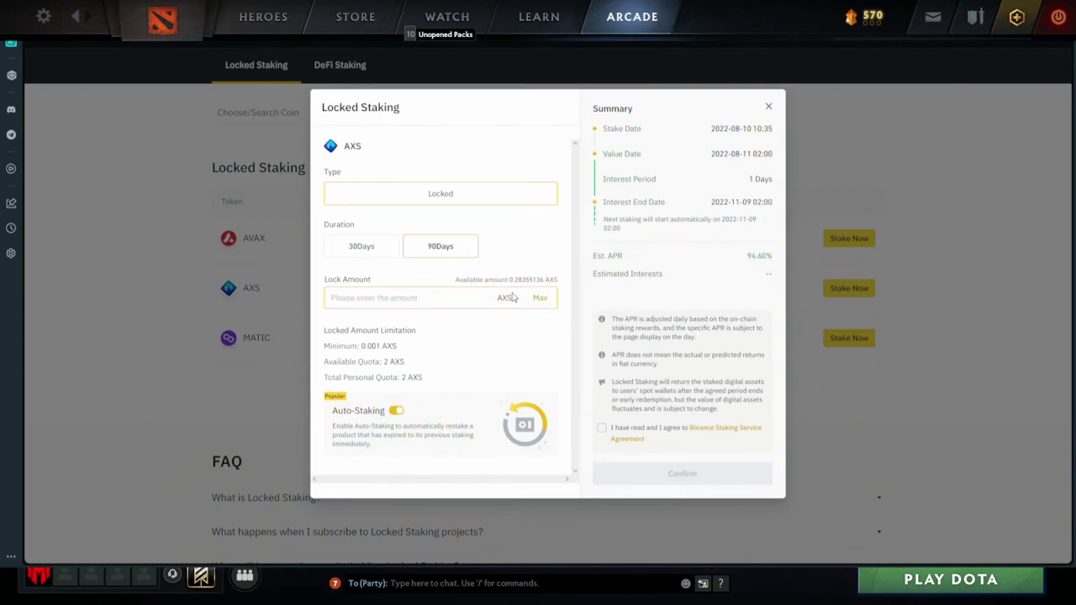
{"action": "left_click", "coordinate": [539, 298]}
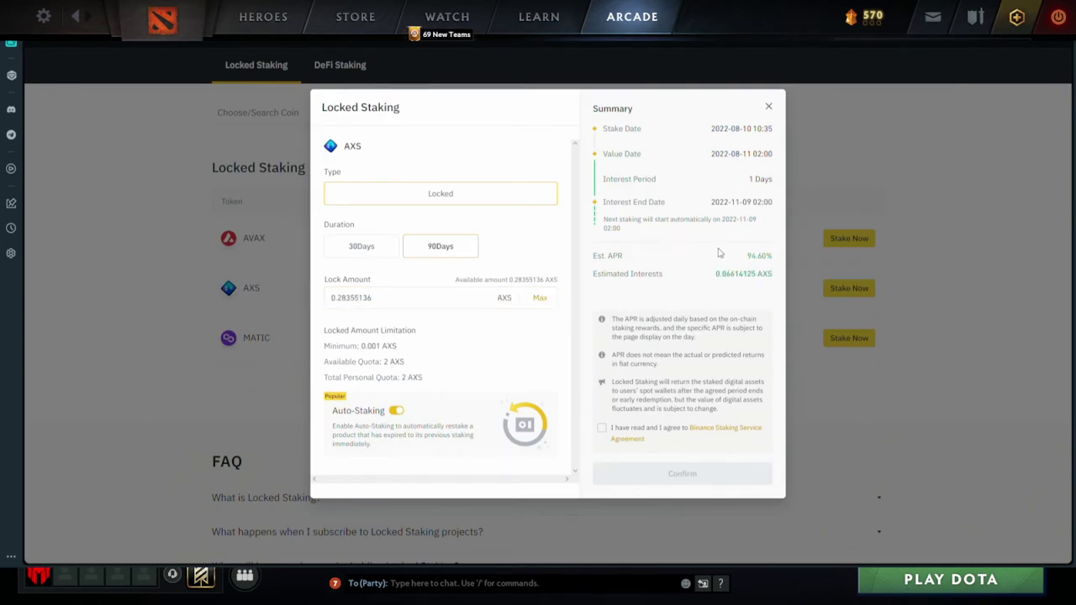
{"action": "double_click", "coordinate": [762, 255]}
{"action": "left_click", "coordinate": [762, 256]}
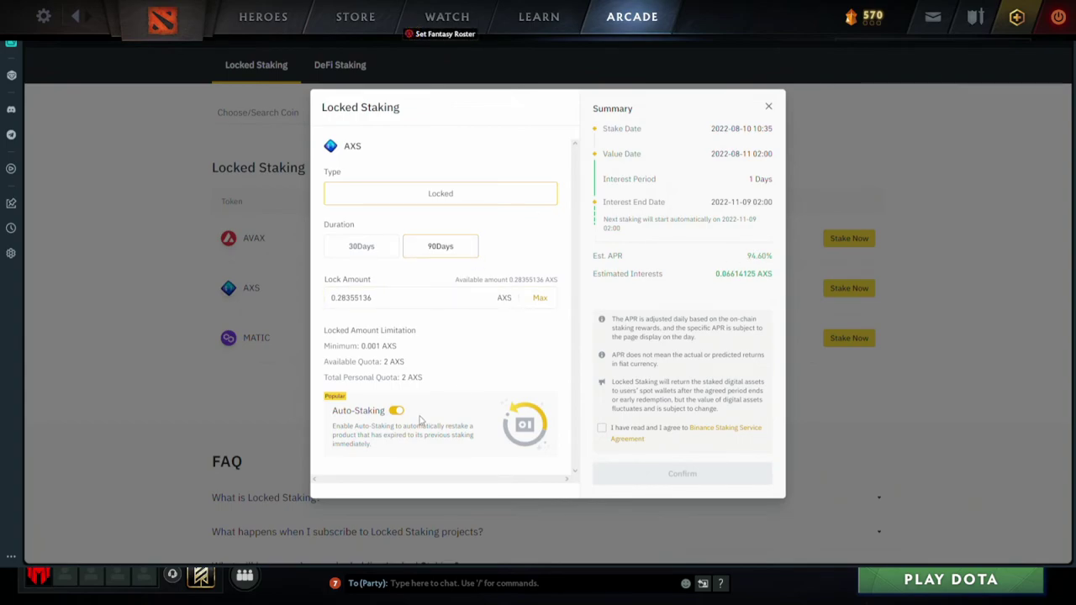
{"action": "left_click", "coordinate": [601, 429]}
{"action": "left_click", "coordinate": [665, 475]}
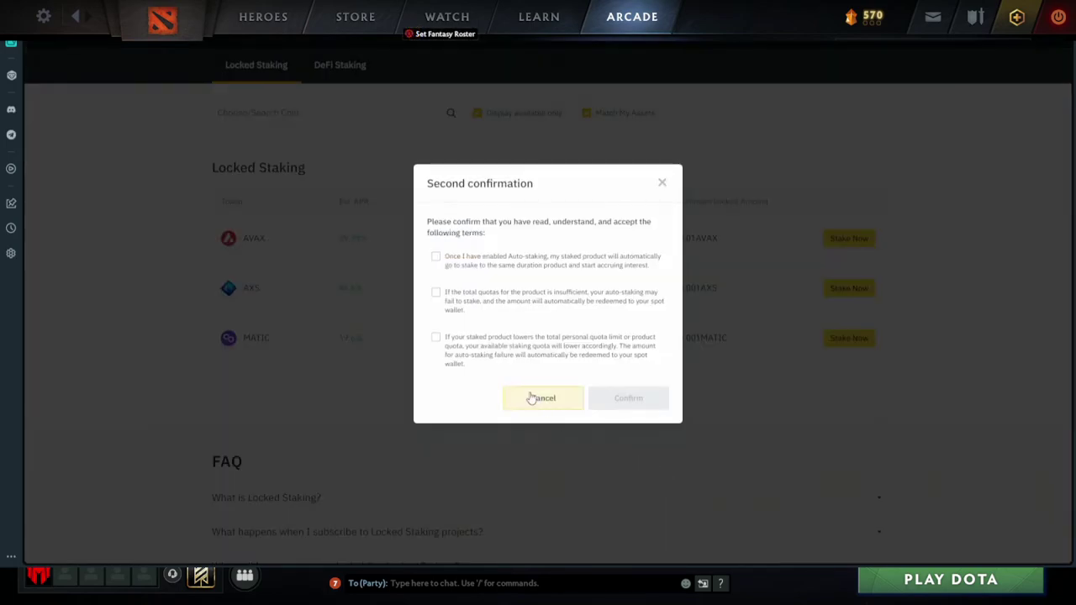
{"action": "left_click", "coordinate": [437, 339]}
{"action": "left_click", "coordinate": [436, 292]}
{"action": "left_click", "coordinate": [435, 256]}
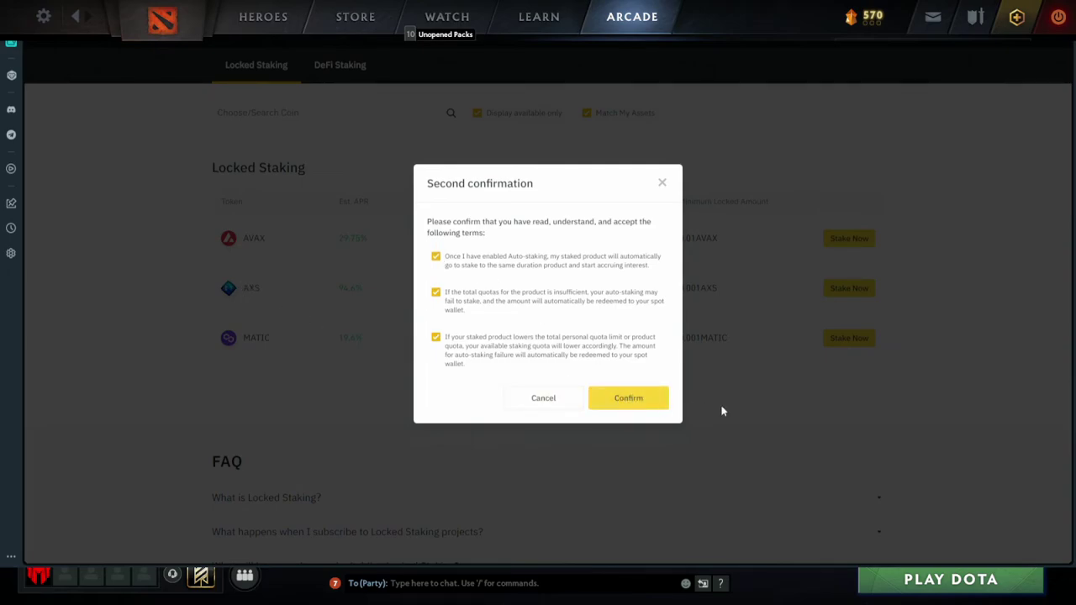
{"action": "left_click", "coordinate": [630, 397]}
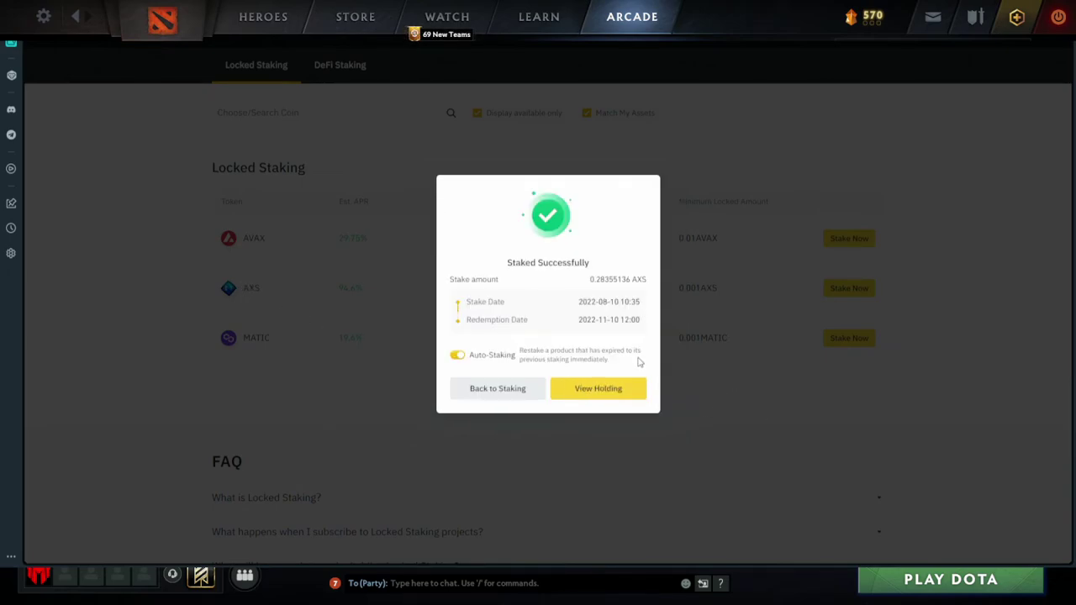
{"action": "left_click", "coordinate": [498, 391]}
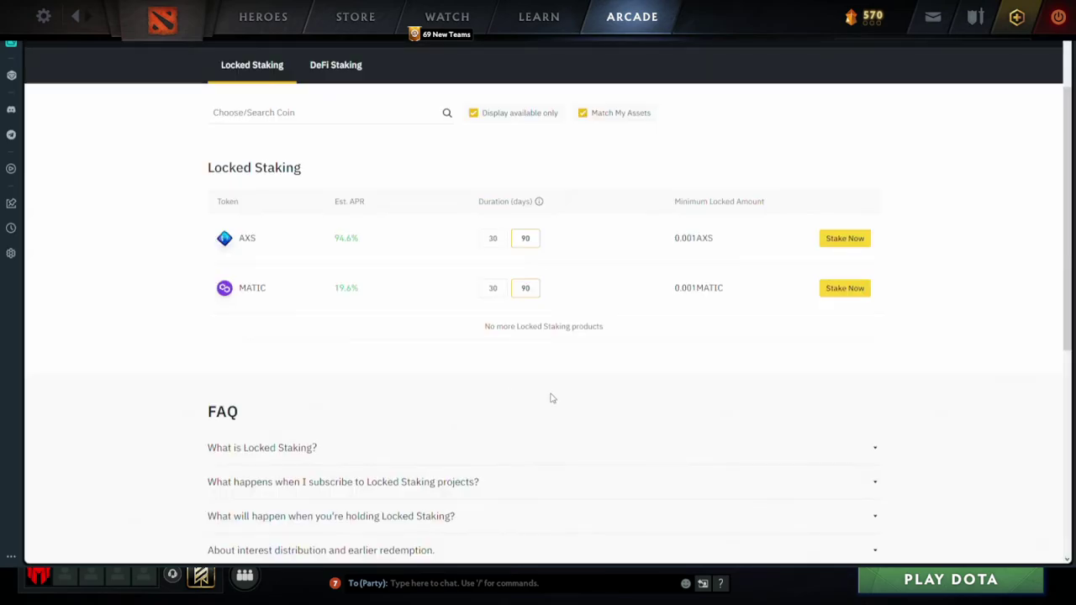
Lock the full MATIC balance for 90 days with auto-staking enabled
{"action": "left_click", "coordinate": [846, 289]}
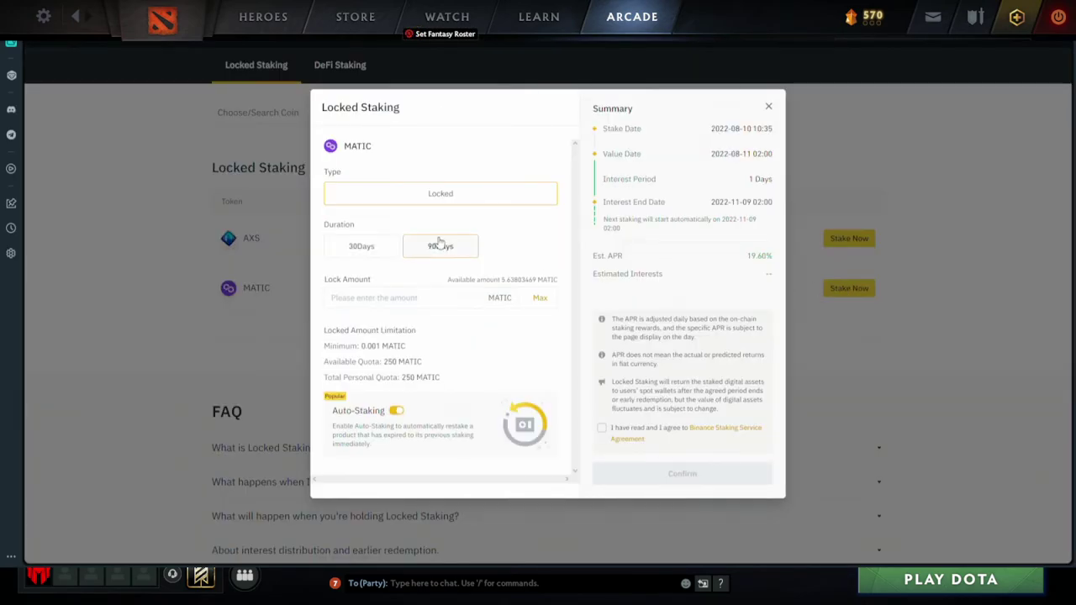
{"action": "left_click", "coordinate": [543, 300]}
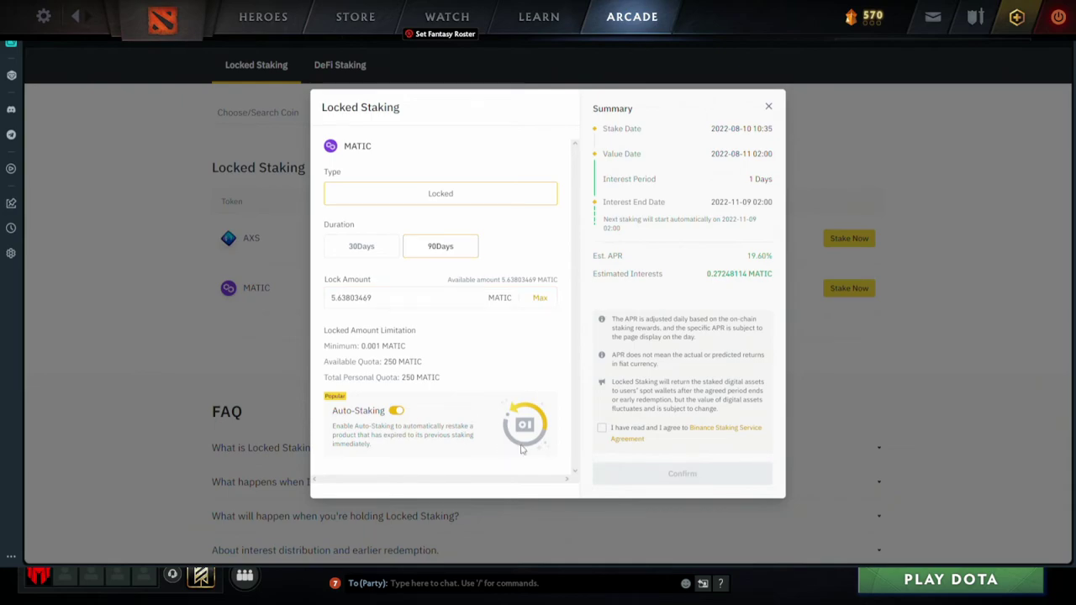
{"action": "left_click", "coordinate": [610, 430]}
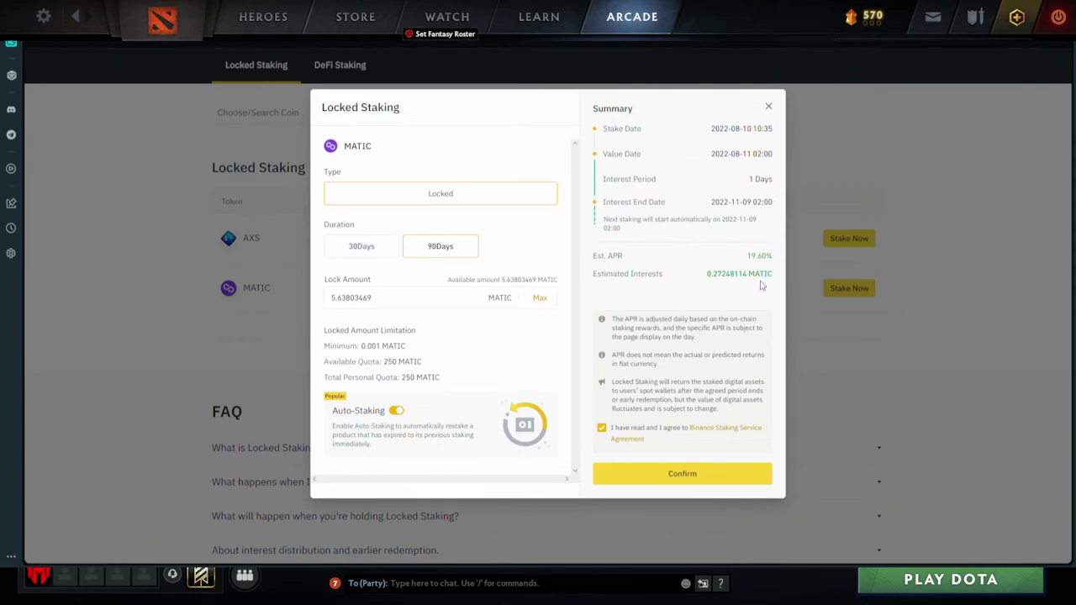
{"action": "left_click", "coordinate": [723, 479]}
{"action": "left_click", "coordinate": [435, 336]}
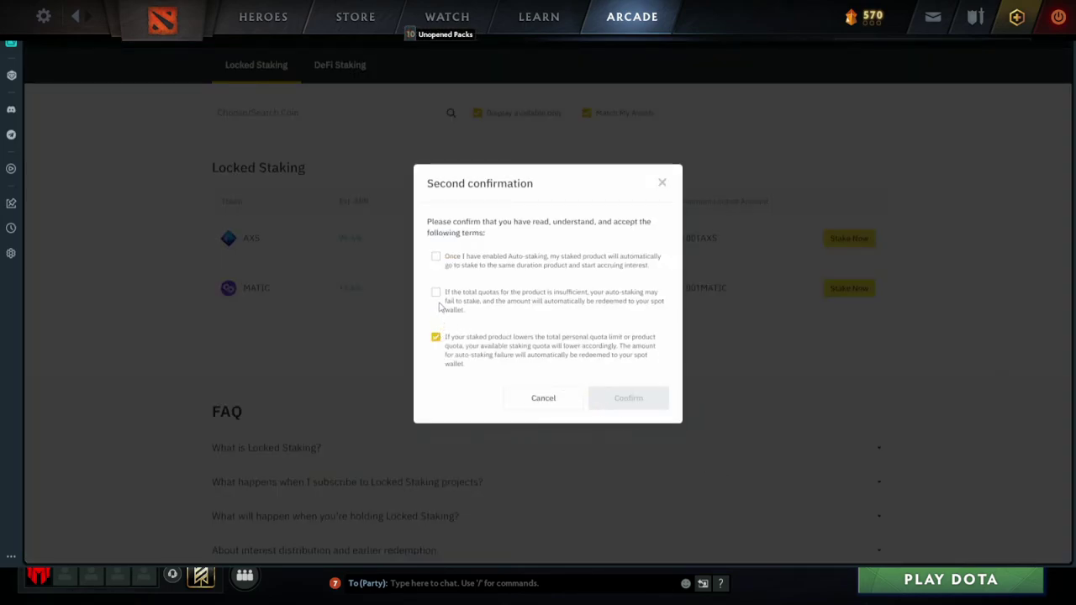
{"action": "left_click", "coordinate": [435, 292]}
{"action": "left_click", "coordinate": [435, 256]}
{"action": "left_click", "coordinate": [651, 400]}
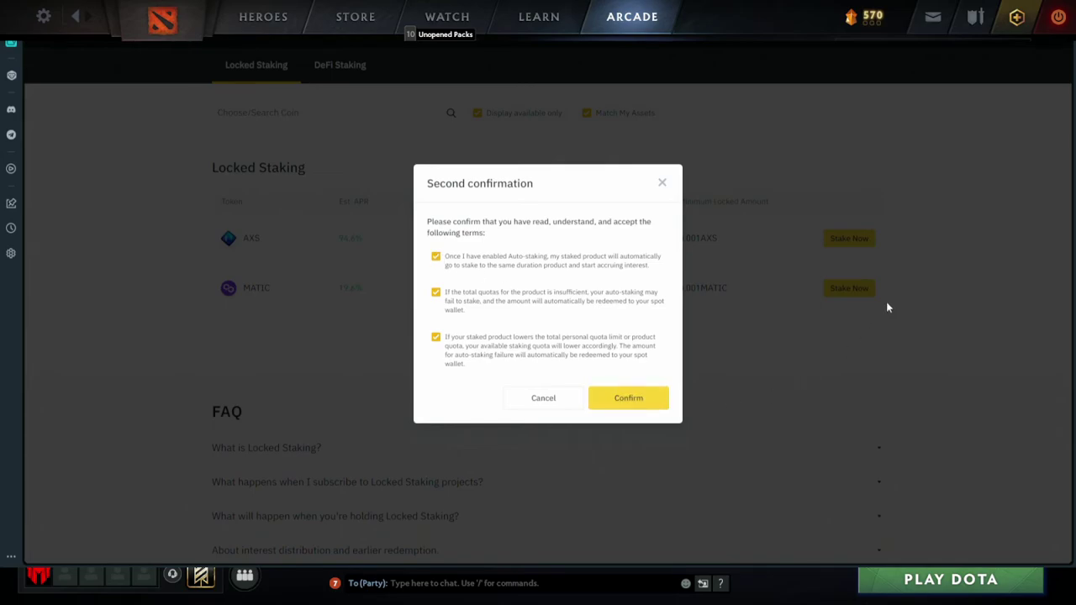
{"action": "left_click", "coordinate": [509, 388]}
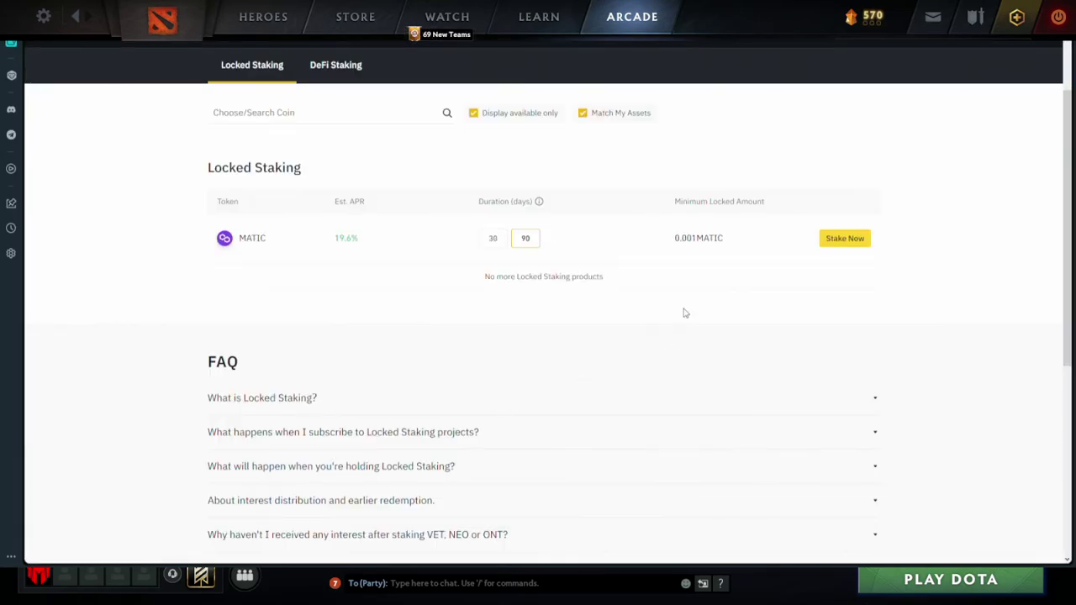
{"action": "scroll", "coordinate": [752, 306], "scroll_direction": "up", "scroll_amount": 2}
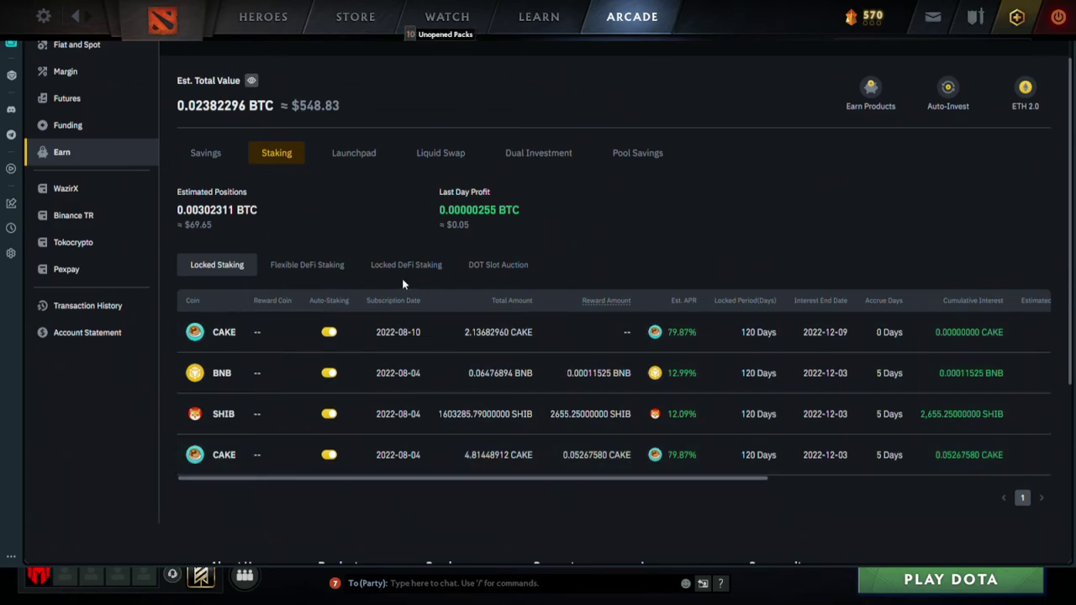
Go to Wallet > Earn to bring up the Earn holdings page
{"action": "double_click", "coordinate": [464, 225]}
{"action": "left_click", "coordinate": [875, 373]}
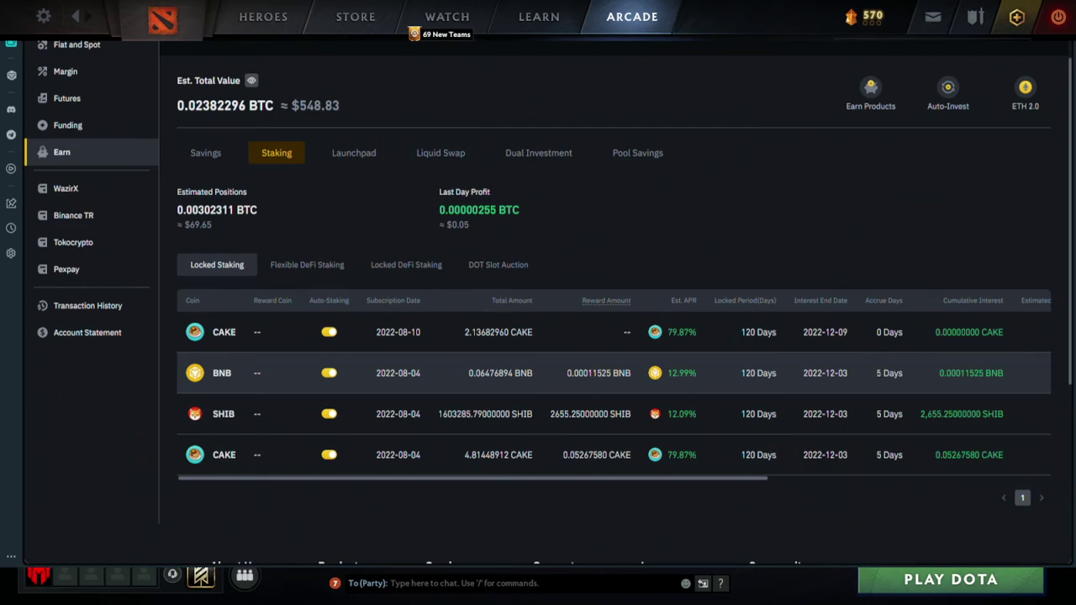
{"action": "left_click", "coordinate": [879, 413]}
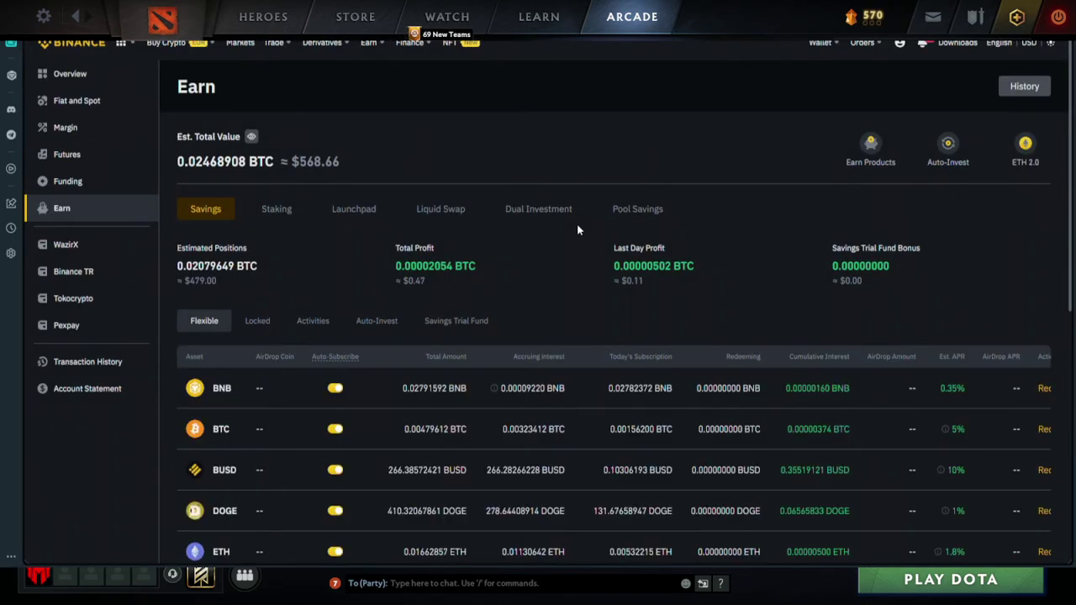
{"action": "scroll", "coordinate": [577, 222], "scroll_direction": "down", "scroll_amount": 5}
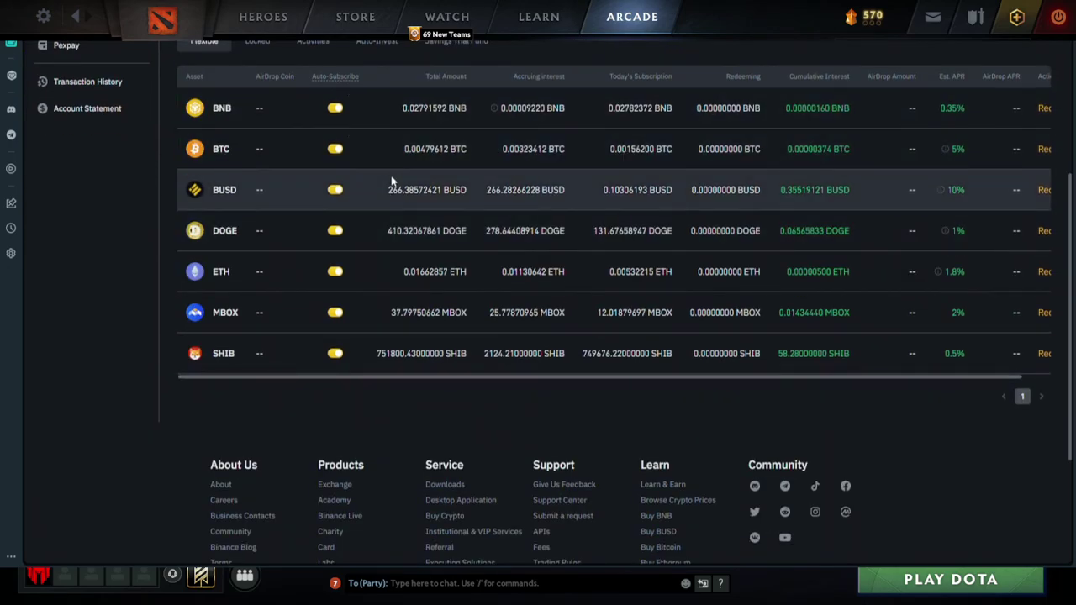
{"action": "scroll", "coordinate": [263, 124], "scroll_direction": "up", "scroll_amount": 1}
Review Locked and Flexible savings, then the Staking holdings listing MATIC, AXS, AVAX and ADA
{"action": "left_click", "coordinate": [258, 101]}
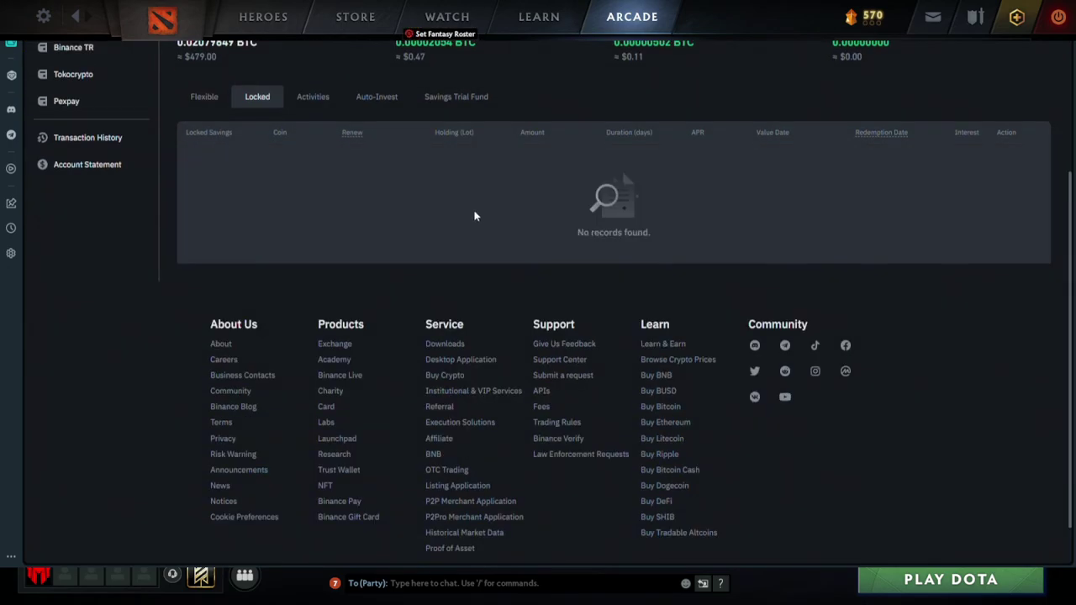
{"action": "scroll", "coordinate": [474, 216], "scroll_direction": "up", "scroll_amount": 1}
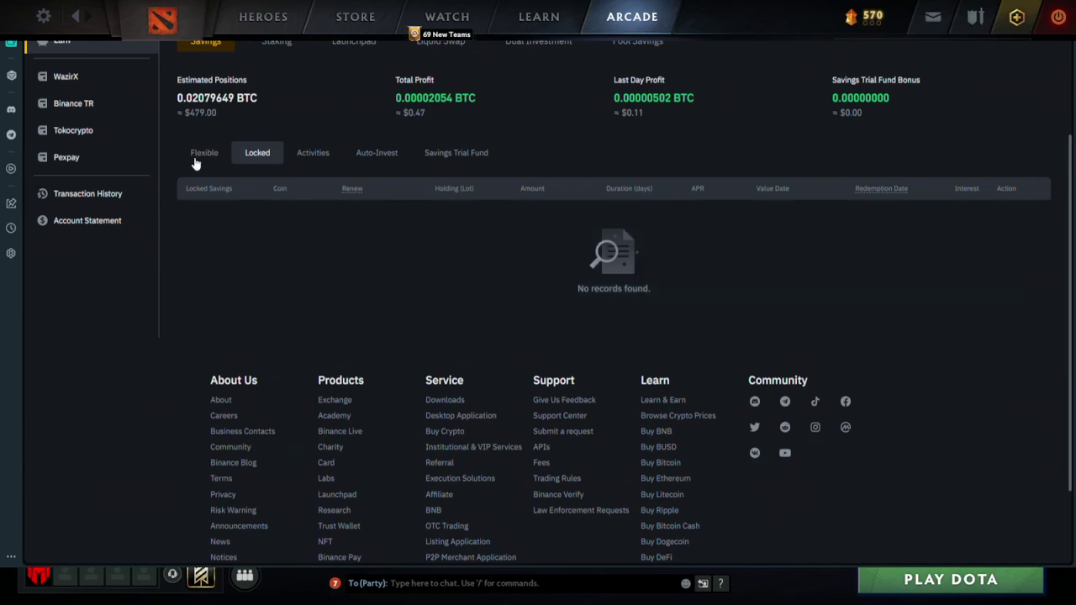
{"action": "left_click", "coordinate": [201, 159]}
{"action": "left_click", "coordinate": [284, 42]}
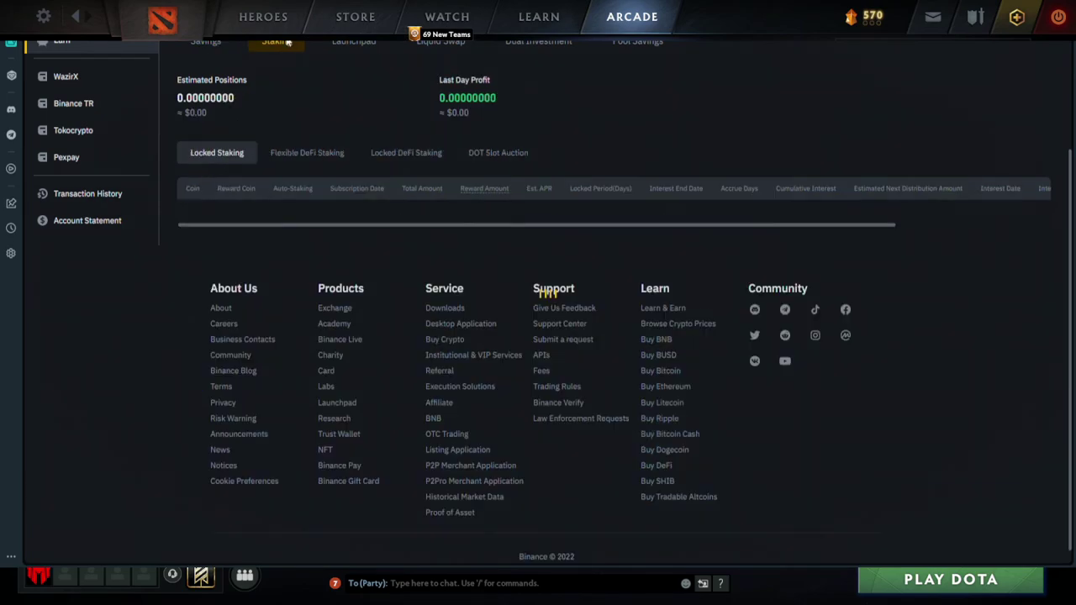
{"action": "scroll", "coordinate": [336, 147], "scroll_direction": "up", "scroll_amount": 2}
{"action": "scroll", "coordinate": [405, 191], "scroll_direction": "down", "scroll_amount": 1}
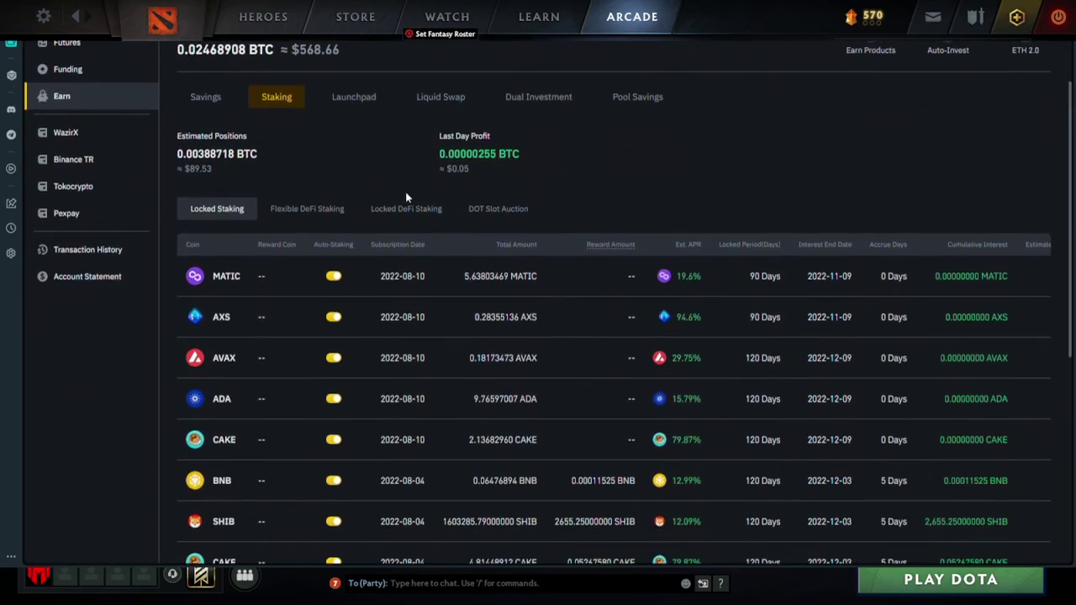
{"action": "scroll", "coordinate": [670, 240], "scroll_direction": "down", "scroll_amount": 1}
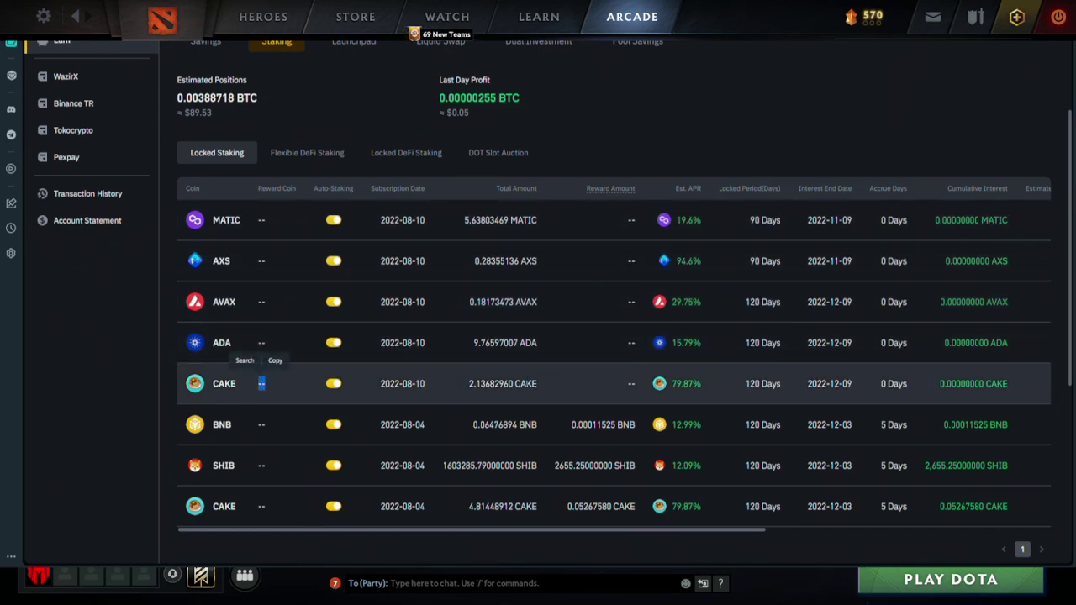
{"action": "left_click_drag", "start_coordinate": [493, 384], "coordinate": [514, 384]}
{"action": "double_click", "coordinate": [502, 384]}
{"action": "left_click", "coordinate": [573, 382]}
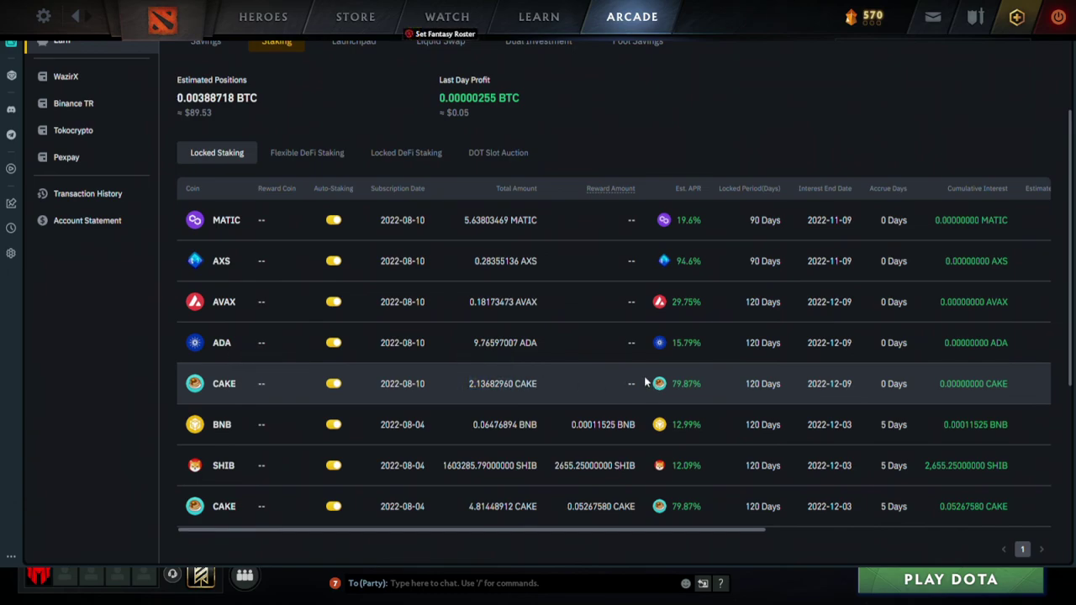